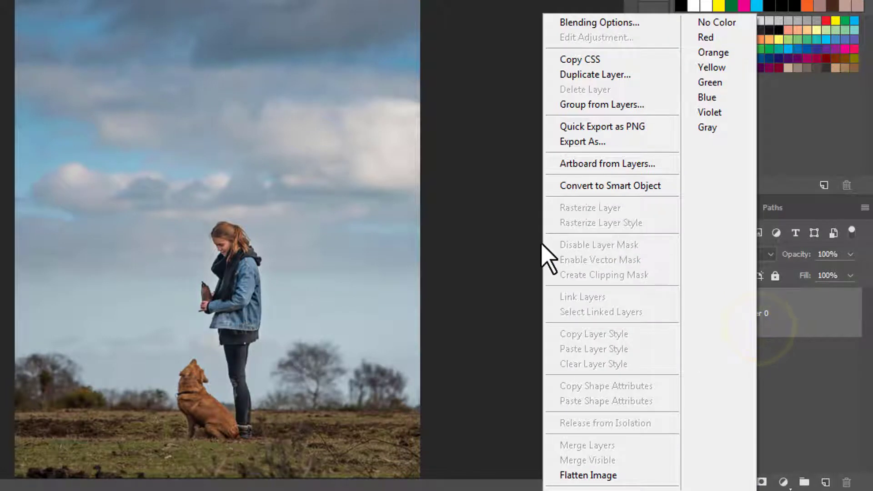
Duplicate Layer 0 under its default copy name and add a new empty layer above the copy
click(576, 72)
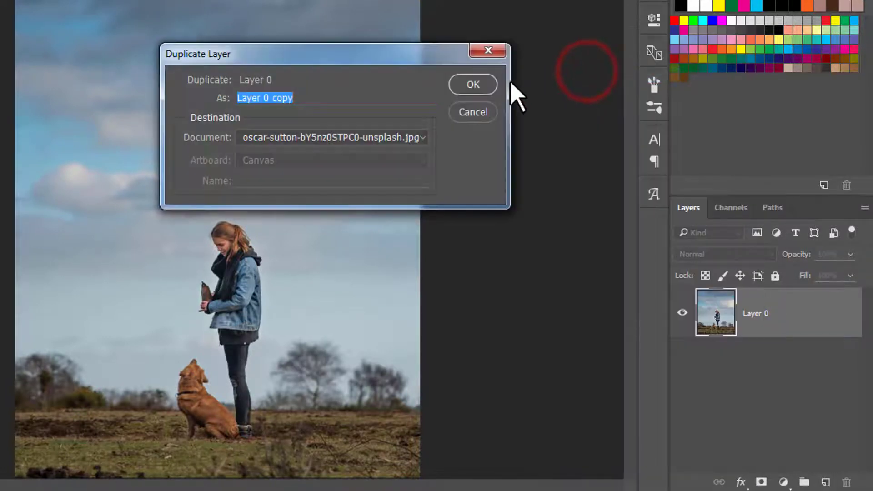
click(494, 85)
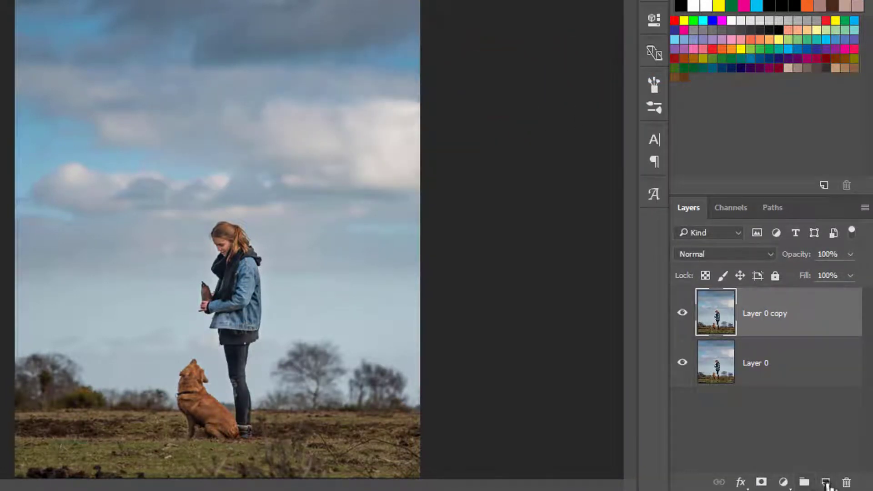
click(825, 482)
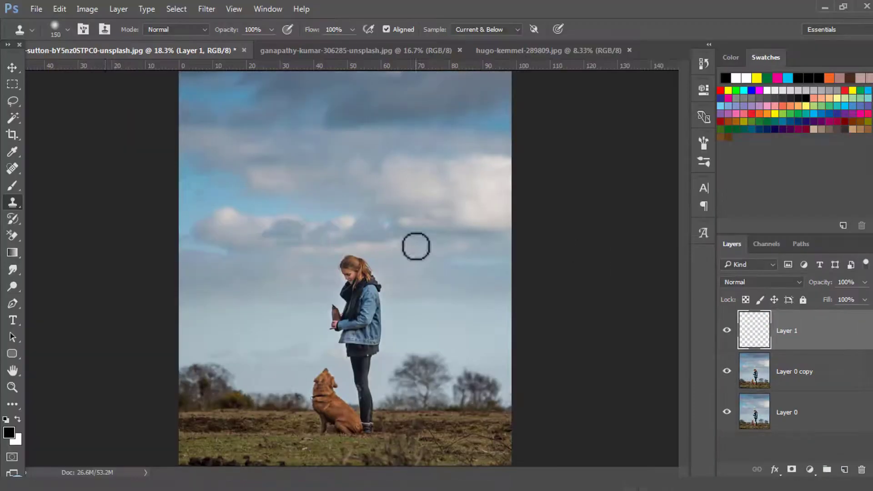
Choose the Clone Stamp tool with a soft 150 px brush at 0% hardness, sampling Current & Below
click(11, 203)
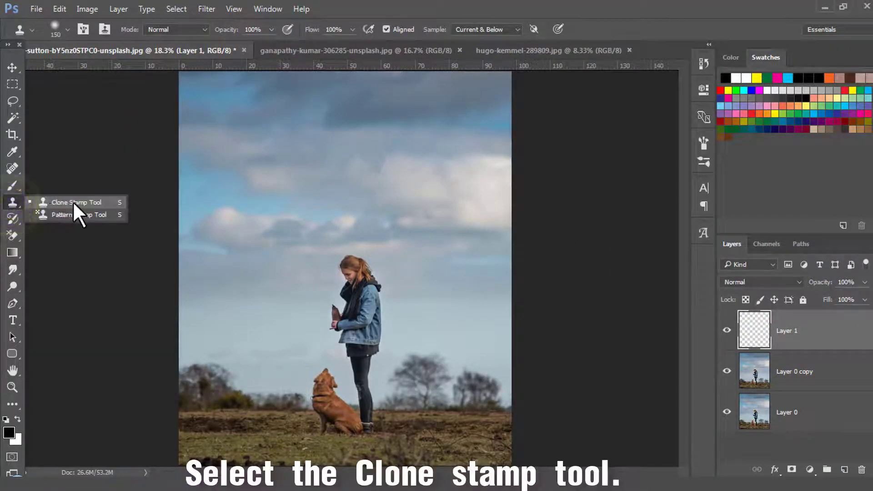
click(73, 201)
right_click(216, 158)
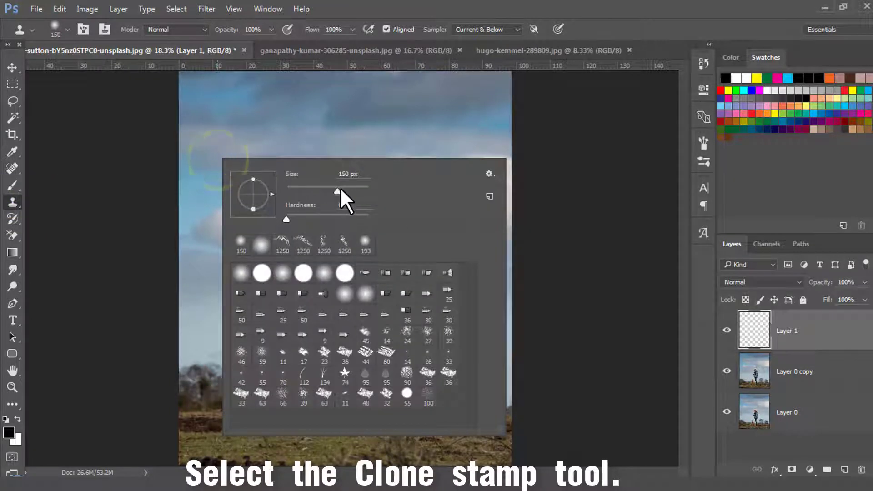
click(357, 206)
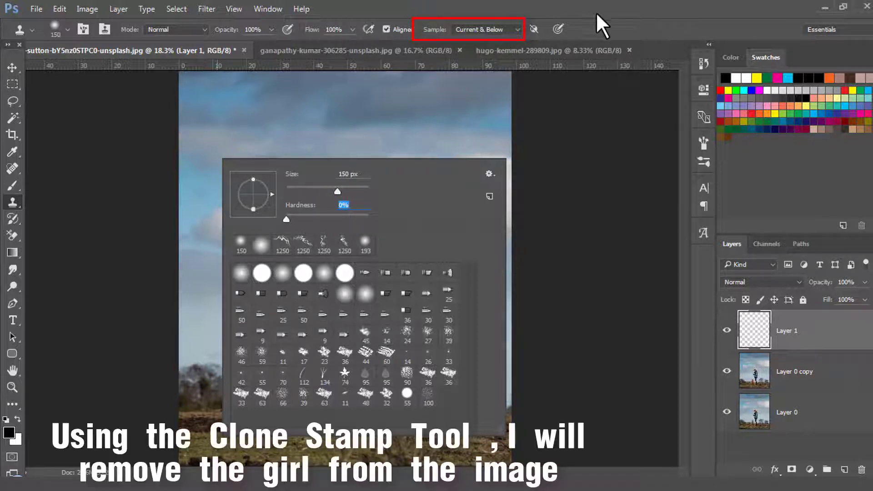
click(606, 24)
Clone nearby ground and sky over the back edge of the girl's boots and legs on the new layer
key(z)
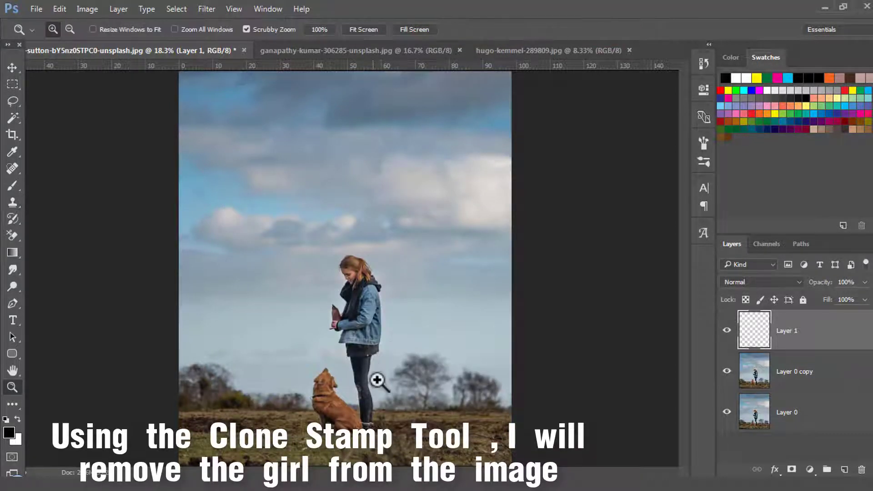
drag(379, 428, 403, 419)
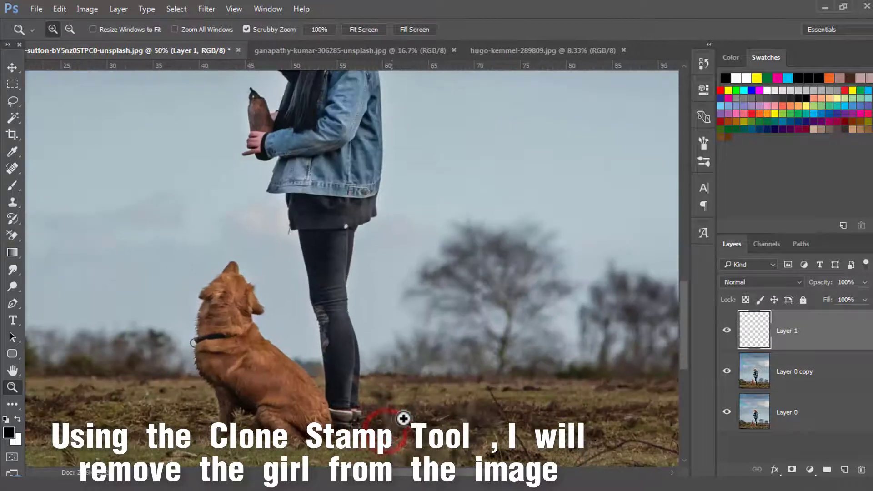
key(s)
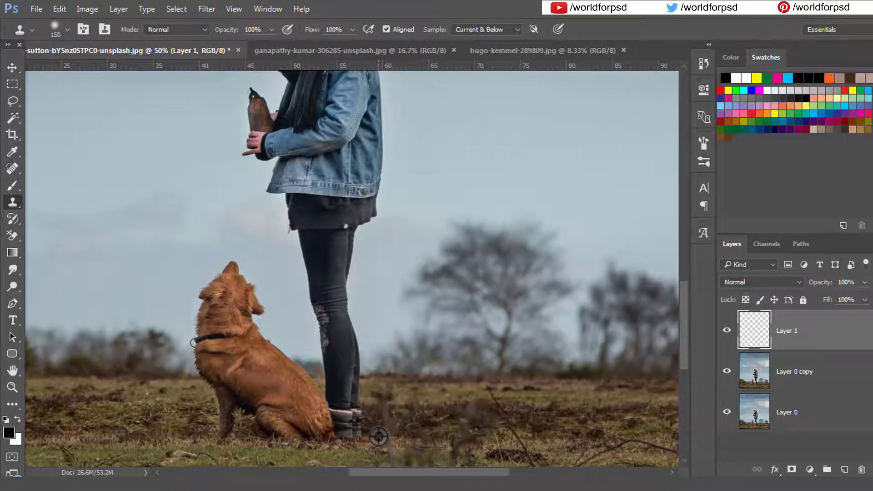
mouse_move(370, 435)
mouse_down()
mouse_move(360, 432)
mouse_move(362, 399)
mouse_up()
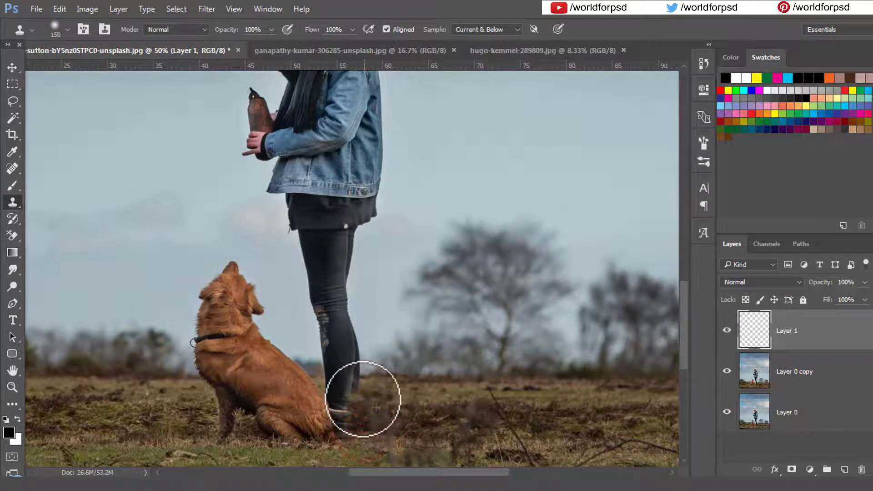
alt+click(375, 377)
mouse_move(357, 381)
mouse_down()
mouse_move(354, 270)
mouse_move(378, 178)
mouse_move(360, 242)
mouse_up()
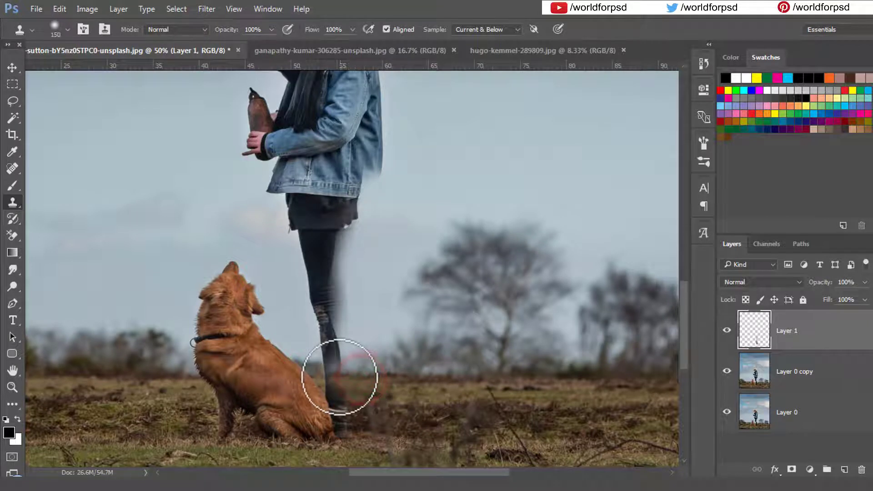
Clone the horizon and sky over the girl's remaining legs, from the field up to just below her shorts
mouse_move(338, 378)
mouse_down()
mouse_move(341, 336)
mouse_move(339, 366)
mouse_move(331, 313)
mouse_move(370, 205)
mouse_up()
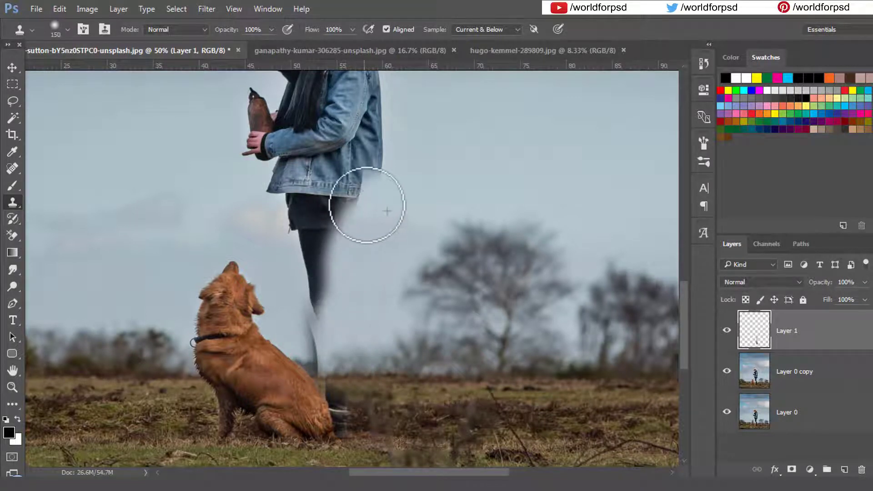
click(341, 375)
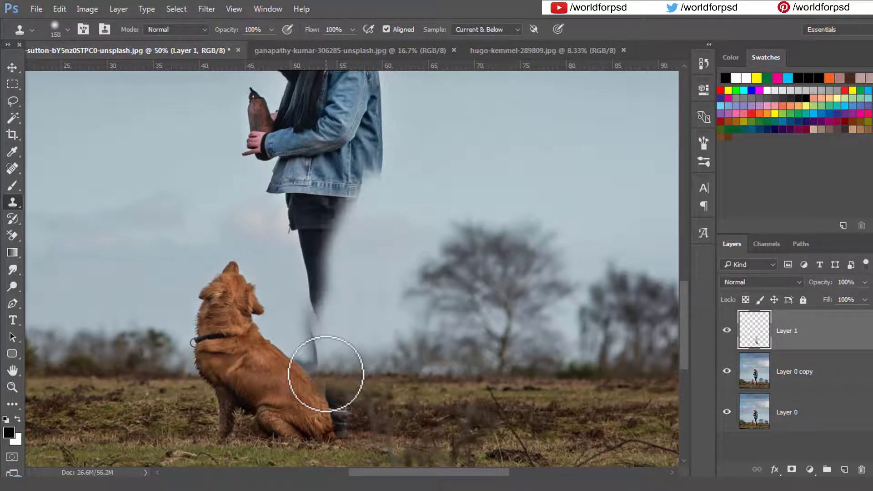
drag(328, 374, 328, 366)
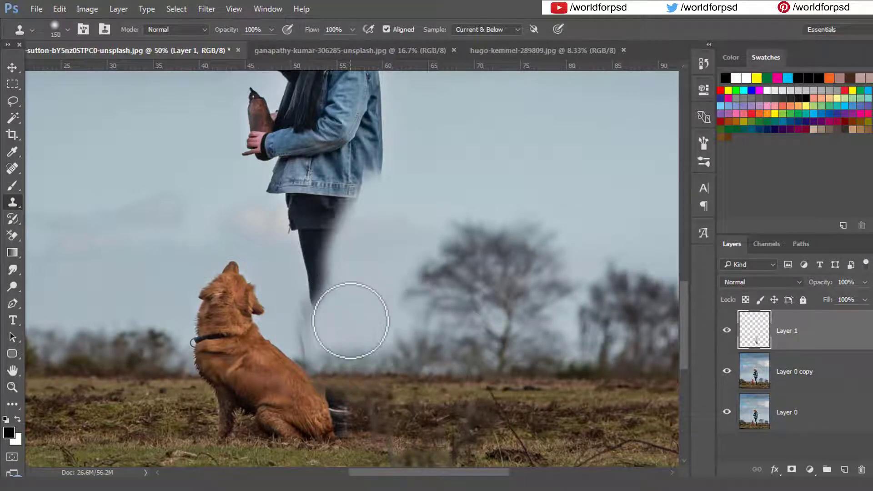
click(324, 310)
drag(315, 274, 323, 281)
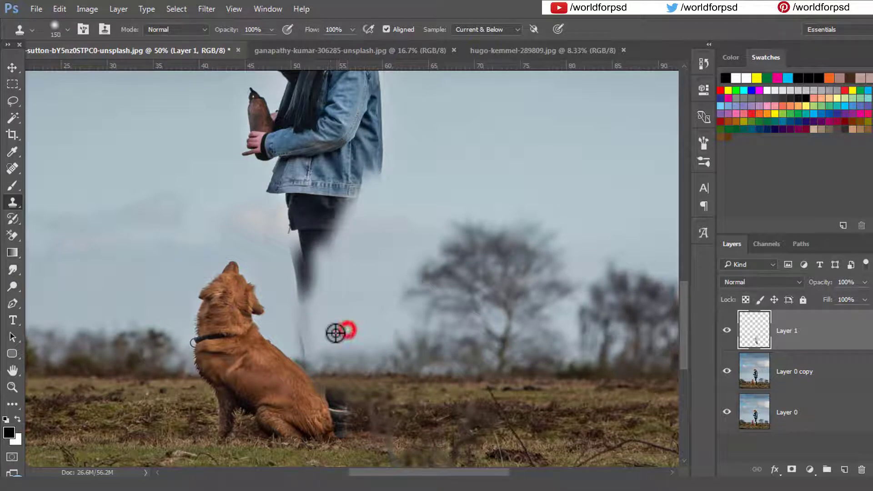
mouse_move(310, 342)
mouse_down()
mouse_move(302, 265)
mouse_move(312, 277)
mouse_up()
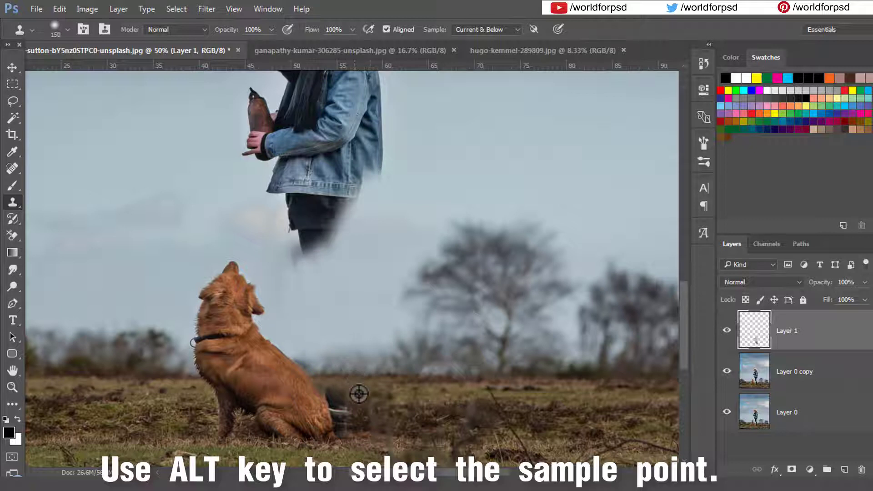
Clone field texture over the boot remnants beside the dog's hindquarters, cleaning the ground up to its fur
alt+click(361, 443)
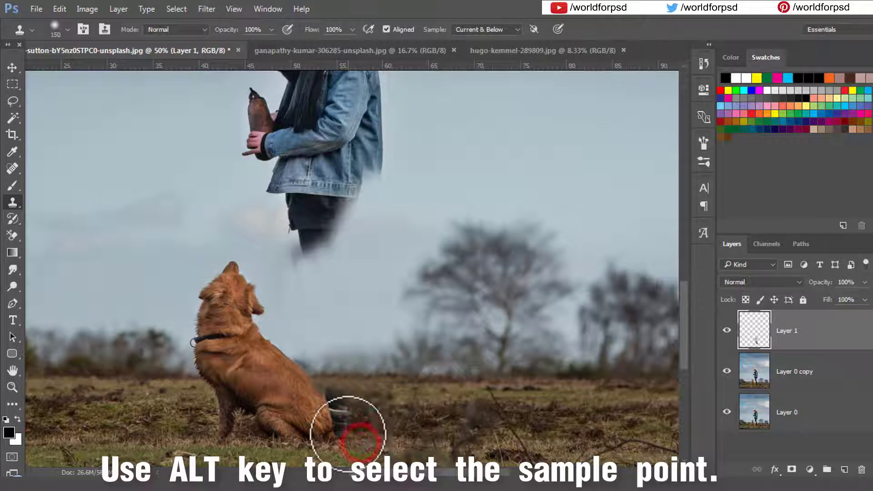
drag(349, 434, 350, 413)
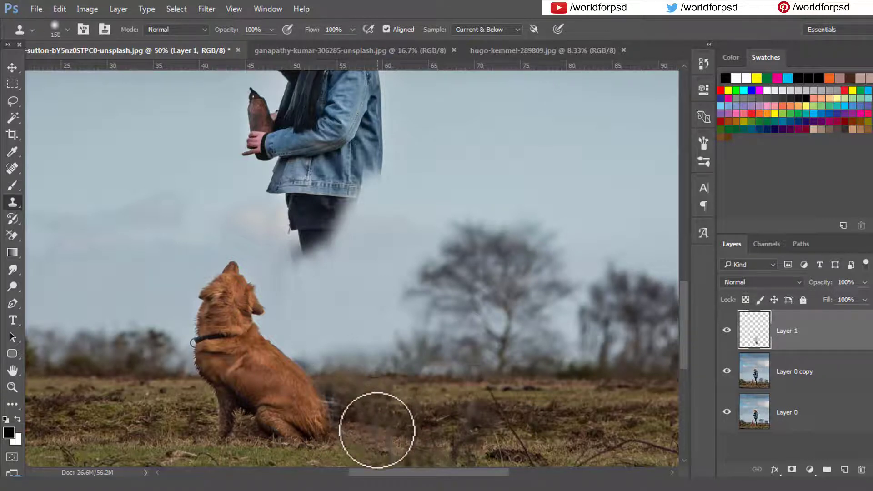
key(z)
mouse_move(331, 421)
mouse_down()
mouse_move(362, 422)
mouse_move(375, 378)
mouse_up()
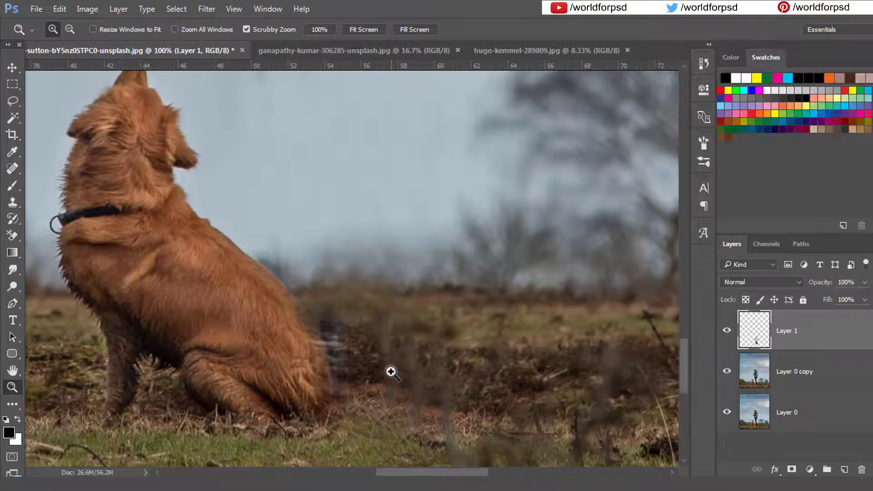
key(s)
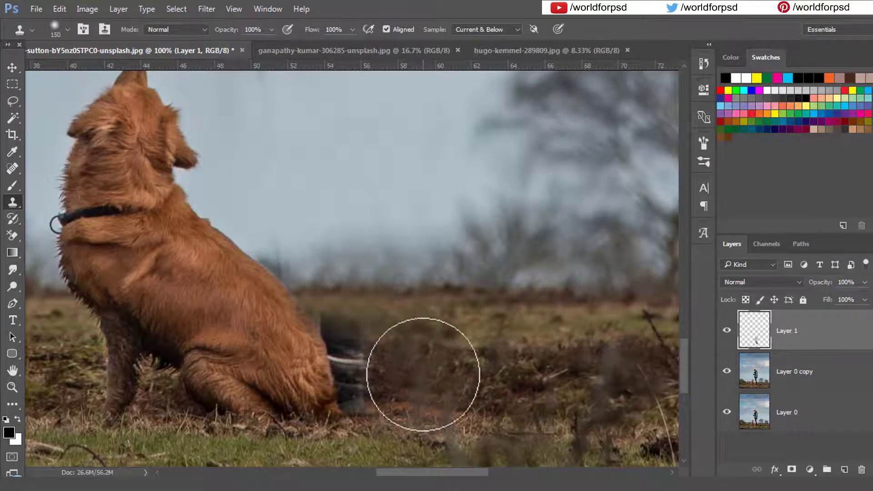
click(414, 405)
click(378, 390)
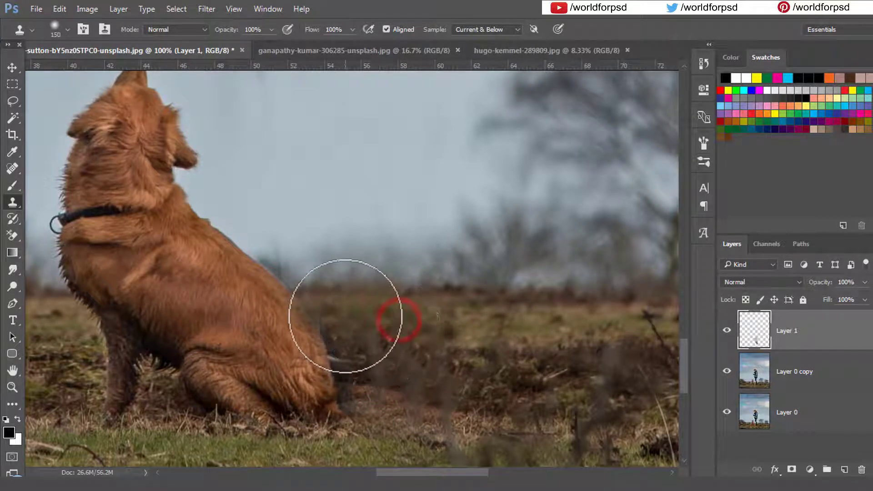
click(344, 310)
mouse_move(373, 366)
mouse_down()
mouse_move(380, 396)
mouse_move(365, 342)
mouse_move(397, 394)
mouse_move(438, 398)
mouse_move(420, 356)
mouse_move(354, 337)
mouse_move(302, 336)
mouse_move(307, 346)
mouse_move(360, 356)
mouse_move(306, 352)
mouse_move(374, 335)
mouse_up()
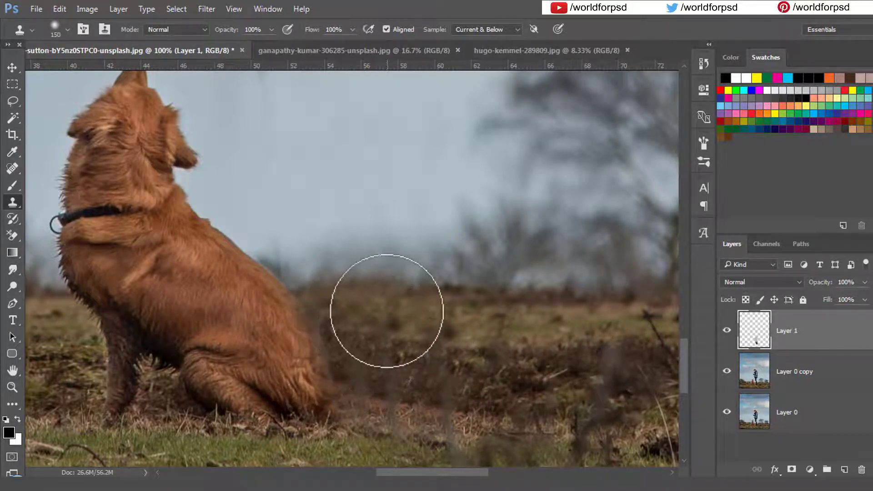
Retouch the blurred horizon and sky just behind the dog's back with the Clone Stamp
scroll(374, 327, up, 3)
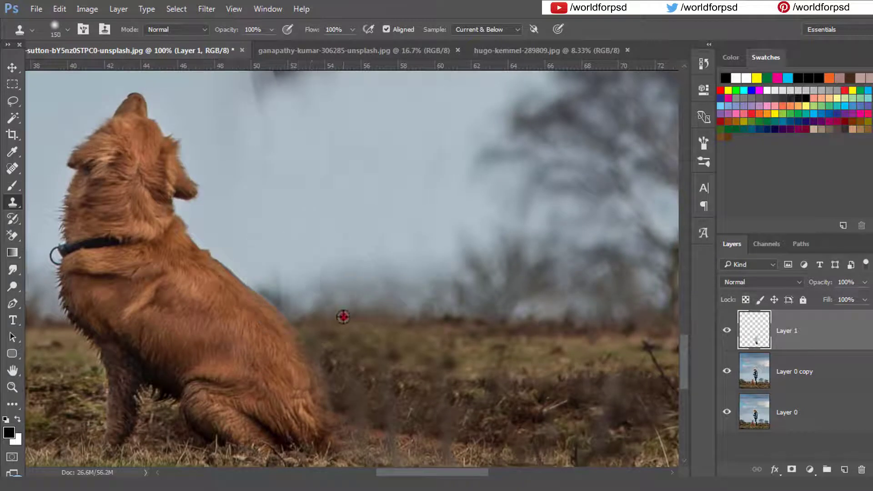
alt+click(342, 316)
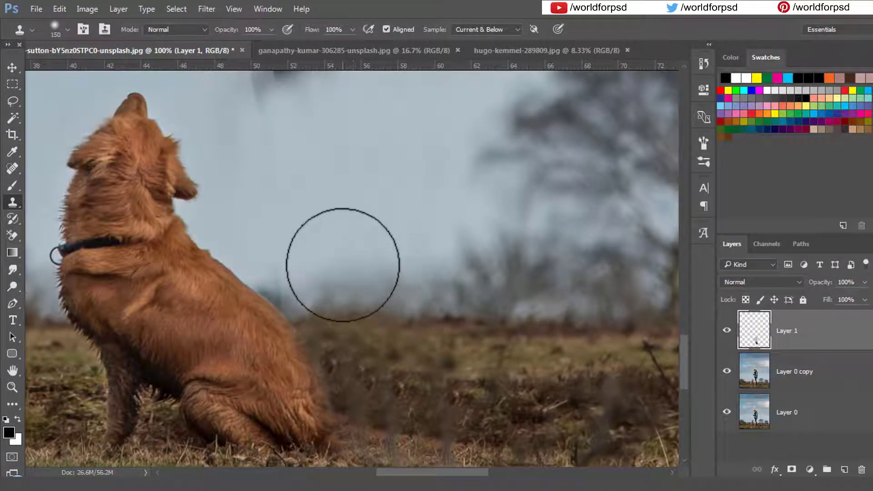
alt+click(343, 264)
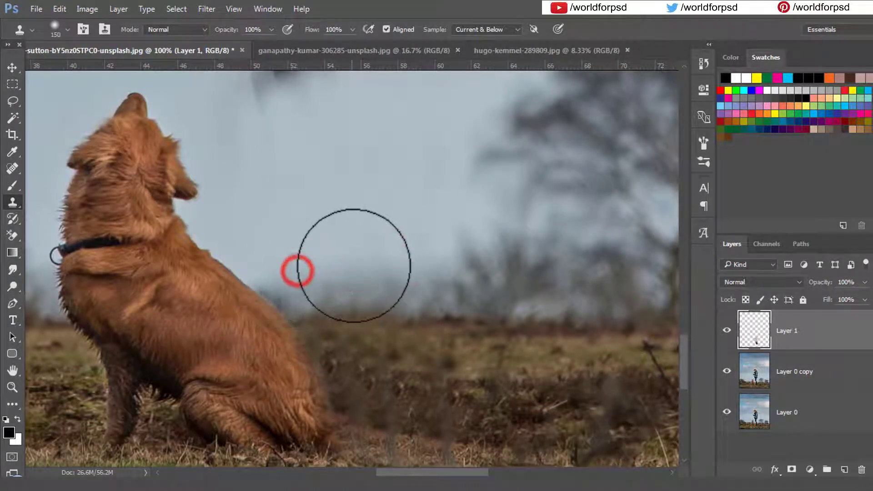
Enlarge the clone brush to 250 px and cover the girl's shorts, jacket back and hair with sampled sky
scroll(350, 273, up, 5)
scroll(366, 325, up, 1)
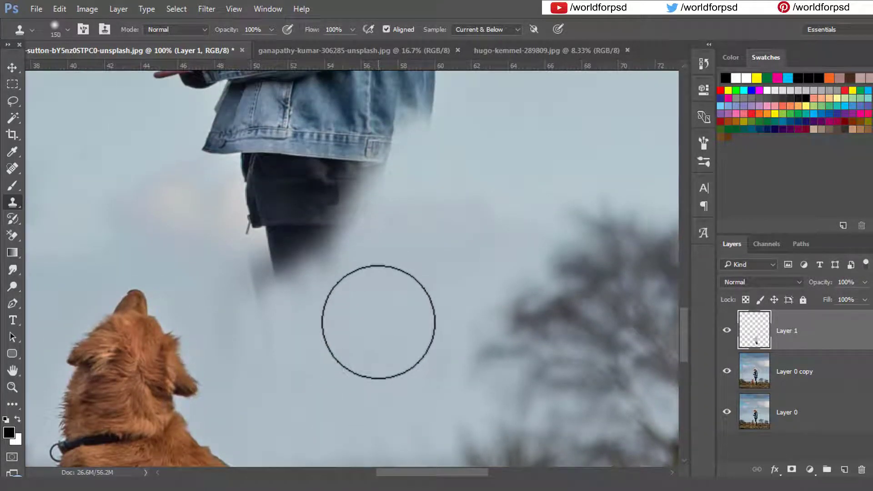
key(z)
scroll(378, 321, down, 3)
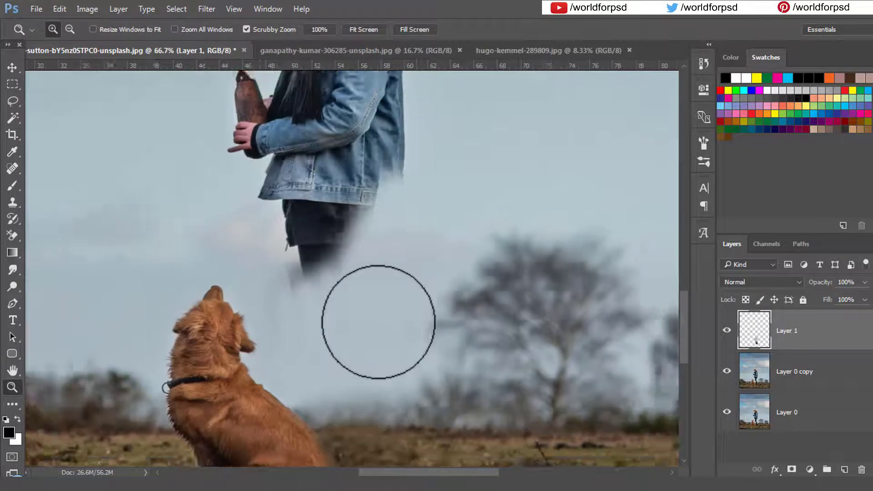
key(s)
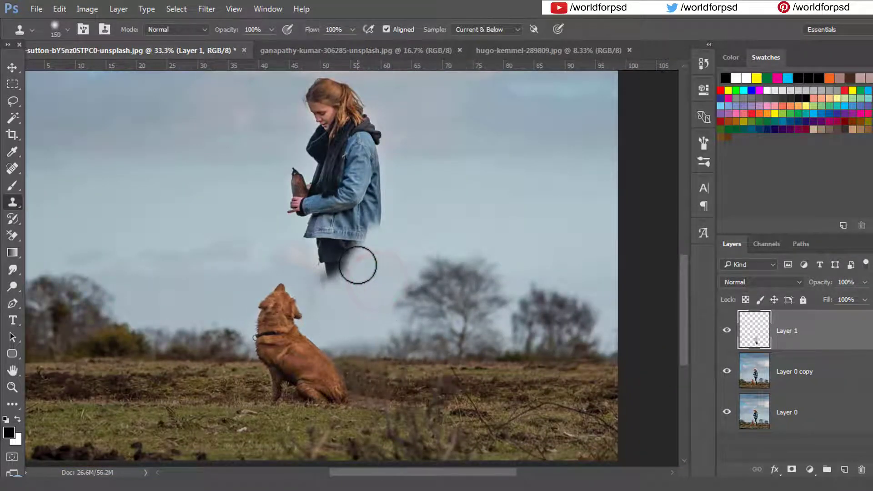
alt+click(390, 267)
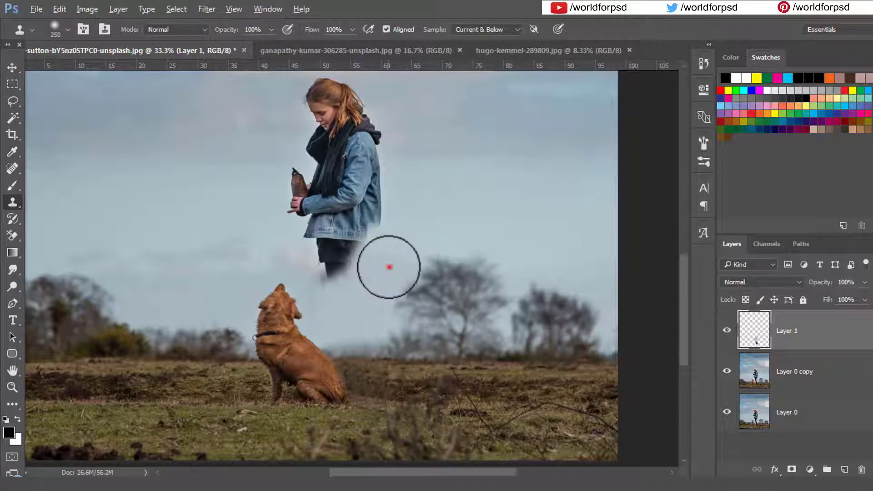
mouse_move(356, 273)
mouse_down()
mouse_move(353, 259)
mouse_move(333, 267)
mouse_move(313, 259)
mouse_move(321, 269)
mouse_move(335, 250)
mouse_move(366, 244)
mouse_move(367, 144)
mouse_move(354, 105)
mouse_move(370, 133)
mouse_move(359, 108)
mouse_up()
alt+click(365, 274)
Clone sky over the girl's remaining face, scarf, arm and hands to remove her completely
alt+click(380, 145)
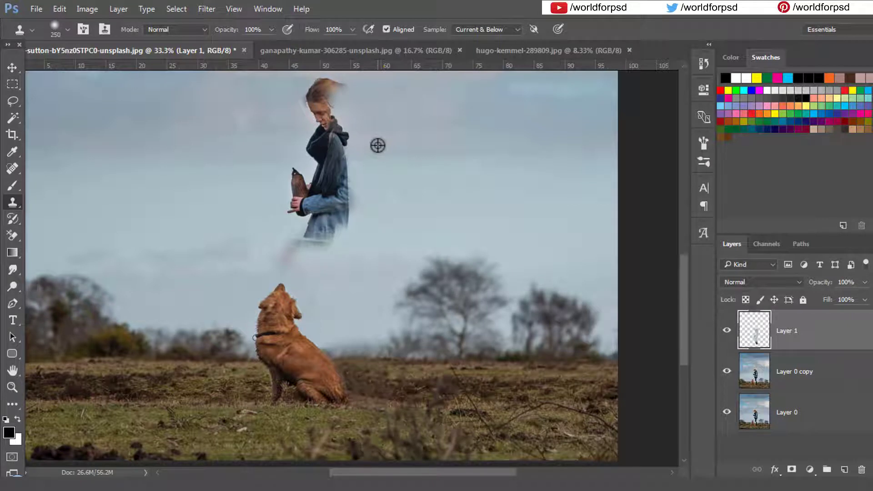
alt+click(360, 262)
mouse_move(317, 244)
mouse_down()
mouse_move(339, 225)
mouse_move(366, 182)
mouse_move(339, 156)
mouse_move(345, 116)
mouse_move(332, 96)
mouse_move(336, 108)
mouse_move(355, 109)
mouse_up()
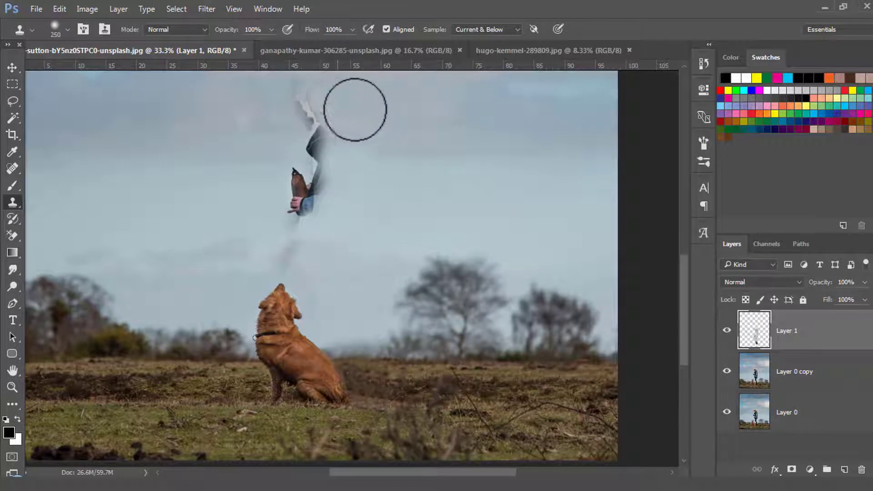
mouse_move(310, 94)
mouse_down()
mouse_move(297, 110)
mouse_move(334, 117)
mouse_move(294, 215)
mouse_move(306, 225)
mouse_move(296, 258)
mouse_move(323, 274)
mouse_up()
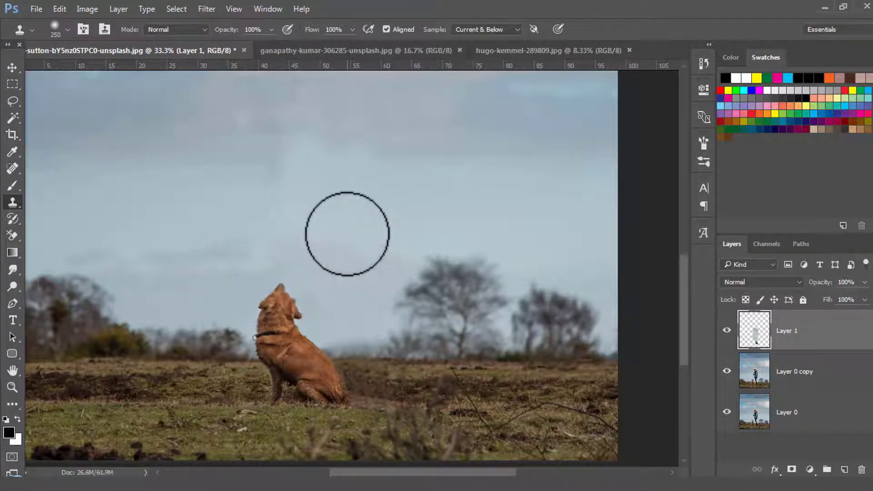
Compare the whole picture before and after the retouching by toggling Layer 1's visibility, leaving the layer shown
scroll(347, 234, down, 3)
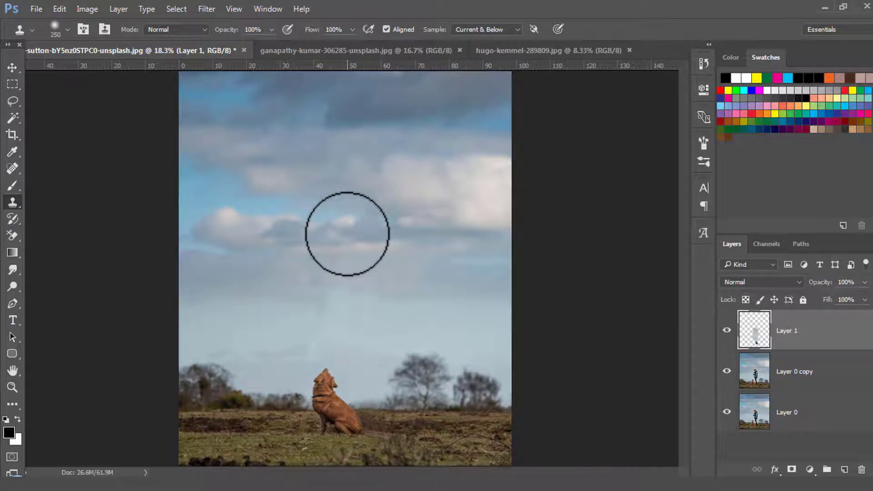
click(727, 330)
click(726, 331)
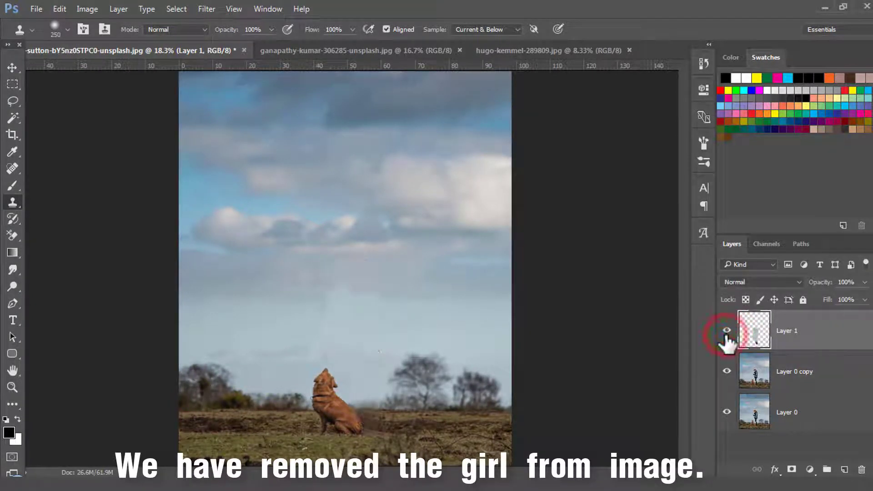
click(726, 331)
click(726, 332)
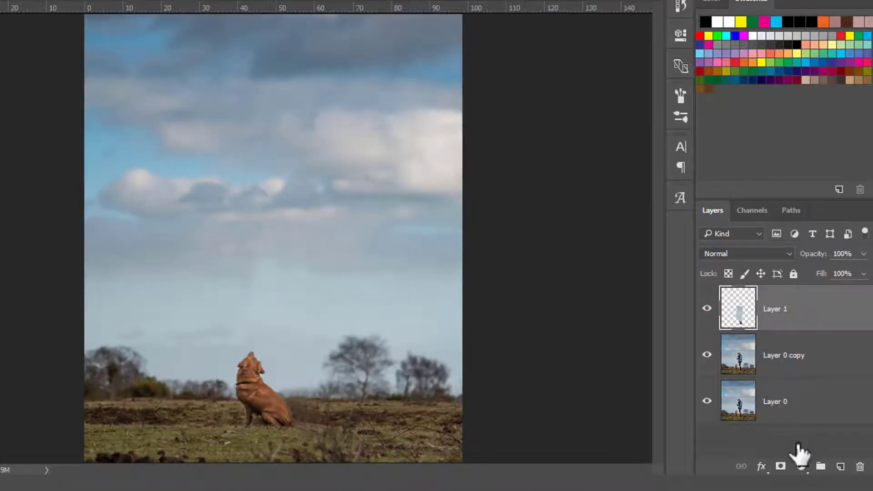
Add a Vibrance adjustment layer above Layer 1 with vibrance +59 and saturation +12, and compare the picture with and without it
click(802, 467)
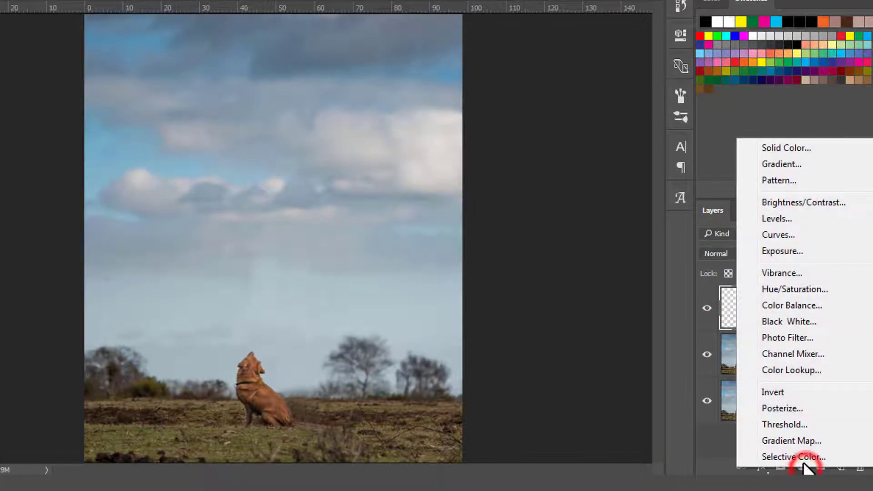
click(780, 273)
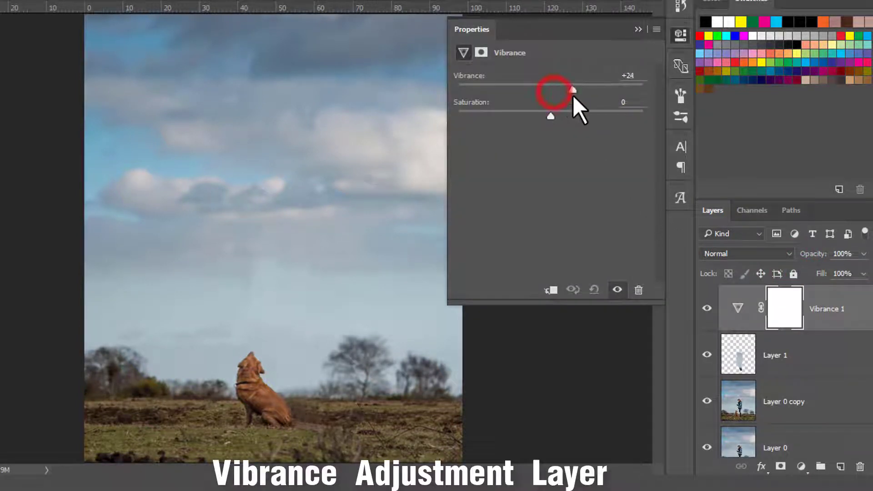
drag(585, 99, 604, 95)
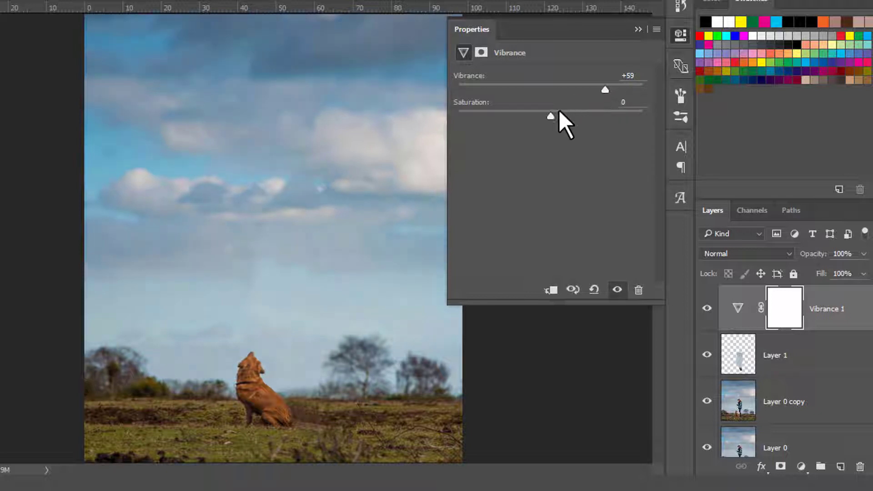
mouse_move(554, 114)
mouse_down()
mouse_move(573, 119)
mouse_move(561, 112)
mouse_up()
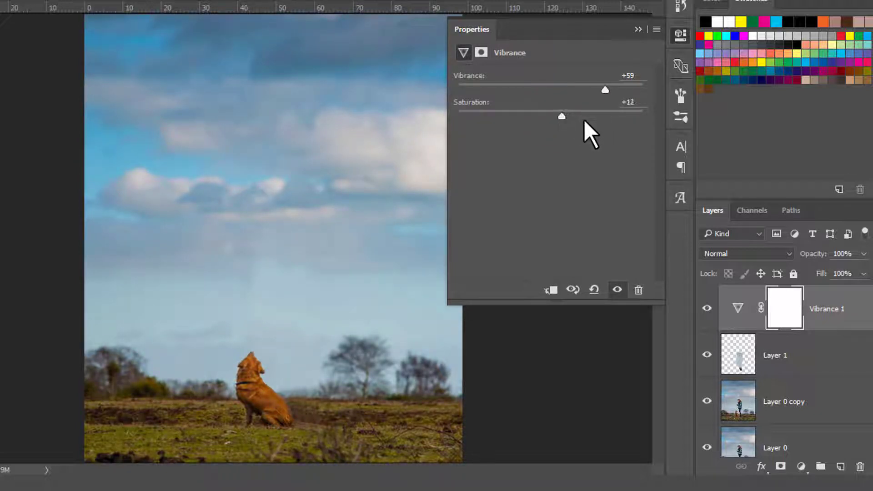
click(636, 29)
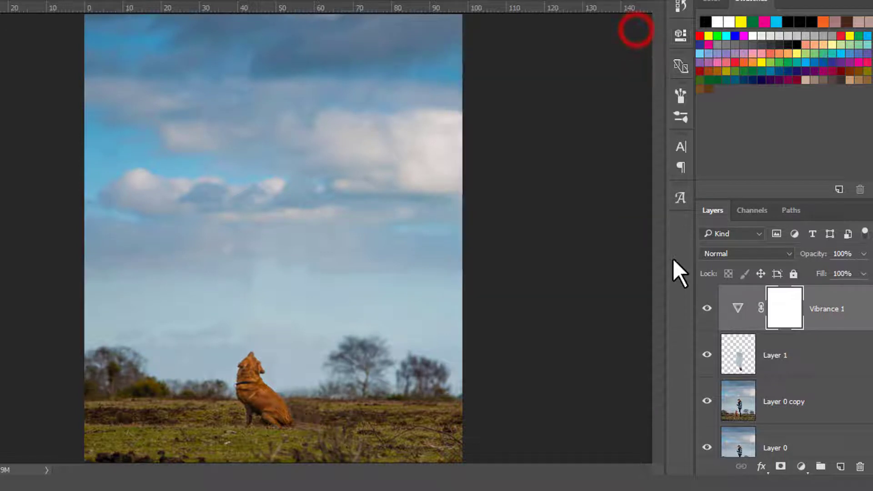
click(703, 308)
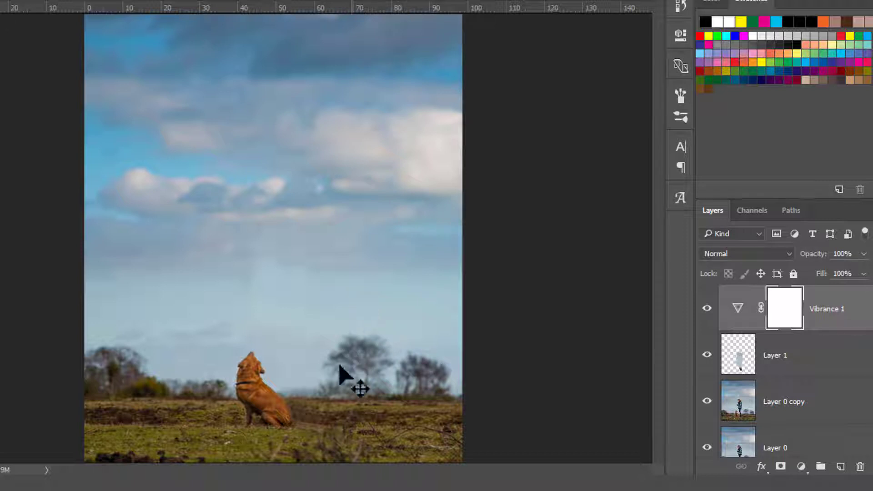
Inspect the dog's back and rump up close and add a layer mask to the clone layer, Layer 1
click(298, 408)
click(296, 410)
click(265, 434)
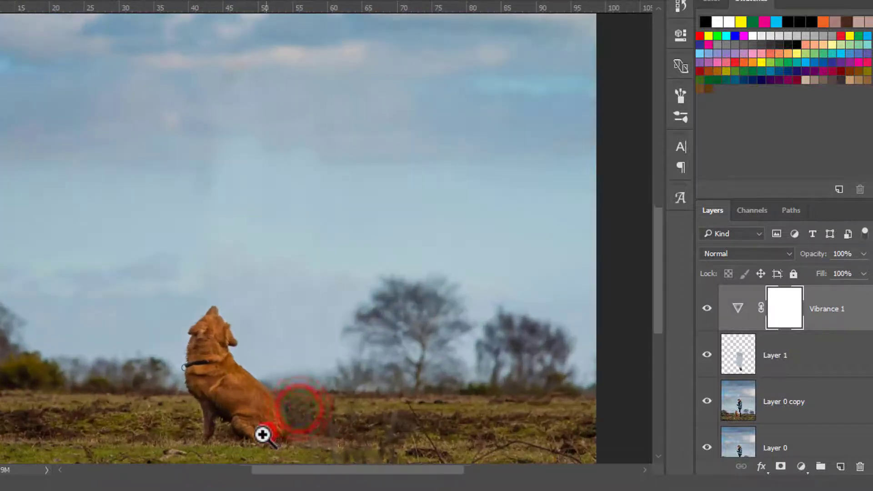
scroll(229, 403, down, 1)
click(228, 398)
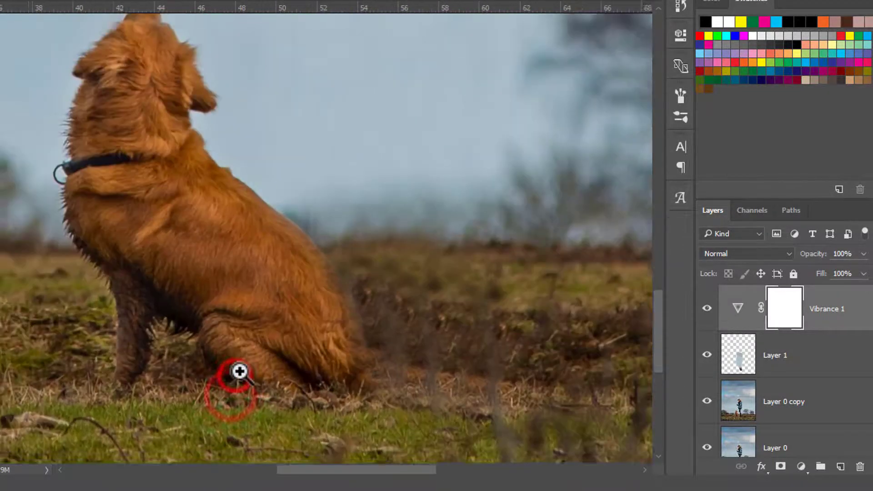
click(322, 311)
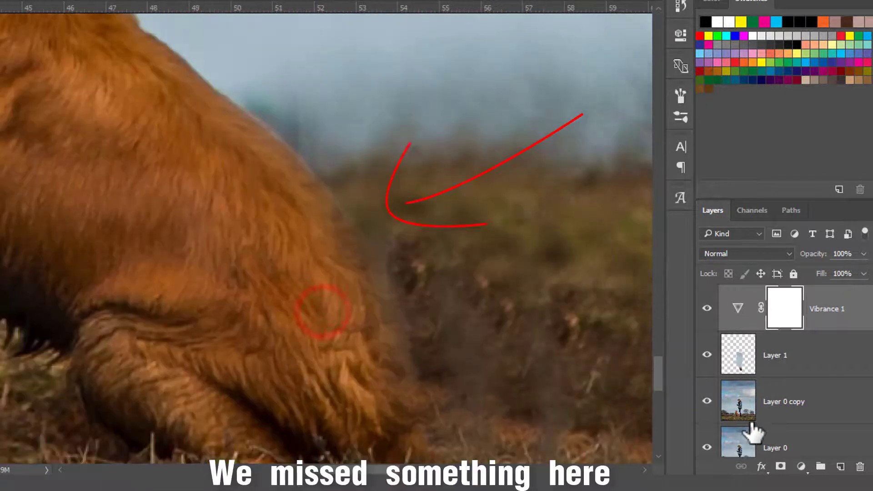
click(734, 367)
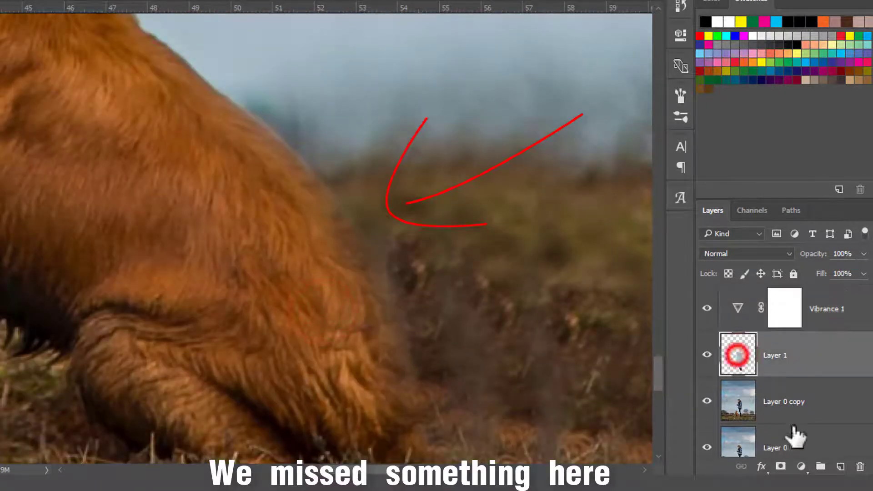
click(780, 467)
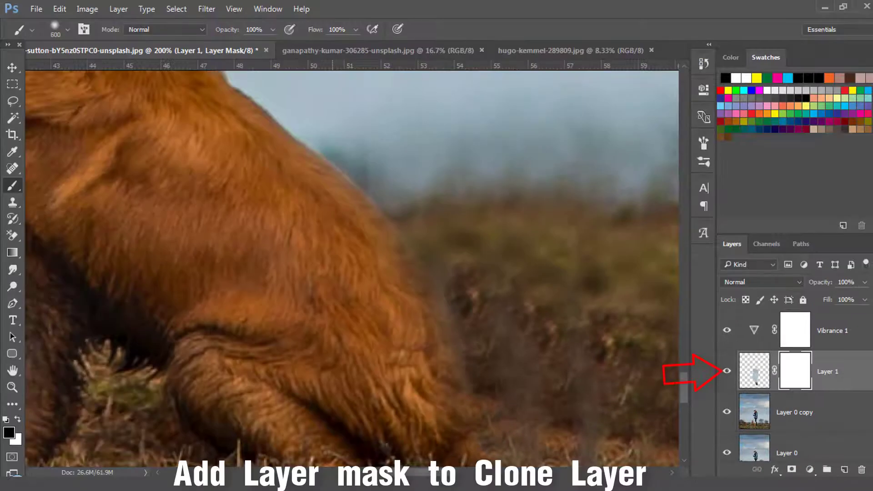
Reduce the brush to 60 px and paint black on Layer 1's mask along the dog's back and rump to restore the fur edge
key(bracketleft)
key(bracketleft)
key(bracketleft)
key(bracketleft)
key(bracketleft)
key(bracketleft)
key(bracketleft)
key(bracketleft)
key(bracketleft)
key(bracketleft)
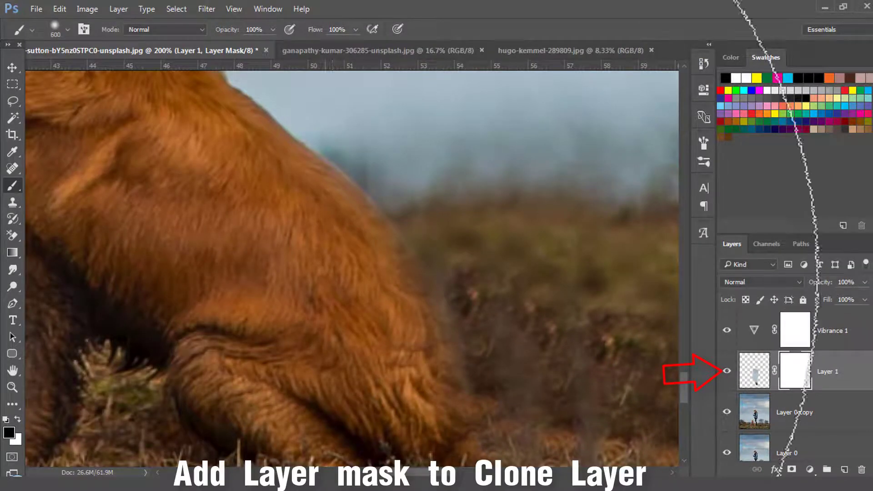
key(bracketleft)
key(bracketleft)
key(bracketleft)
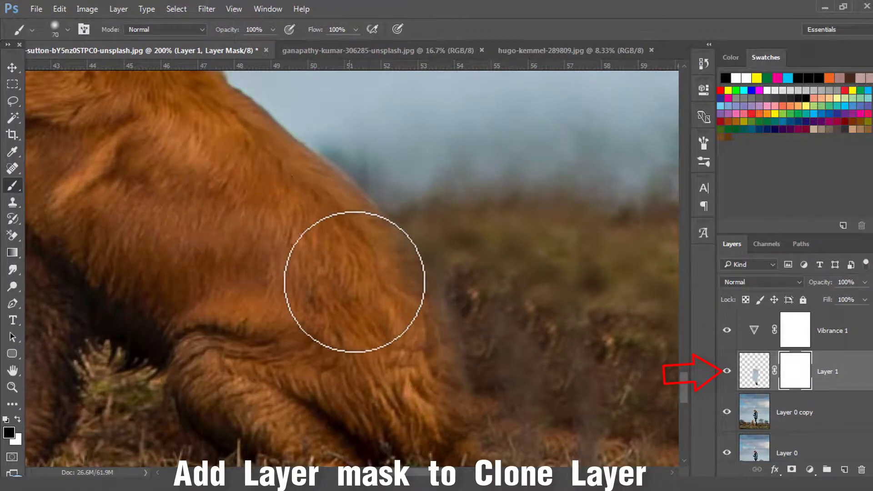
mouse_move(377, 264)
mouse_down()
mouse_move(386, 302)
mouse_move(400, 300)
mouse_move(417, 328)
mouse_move(415, 313)
mouse_move(404, 307)
mouse_move(438, 376)
mouse_move(423, 348)
mouse_move(433, 422)
mouse_move(405, 298)
mouse_up()
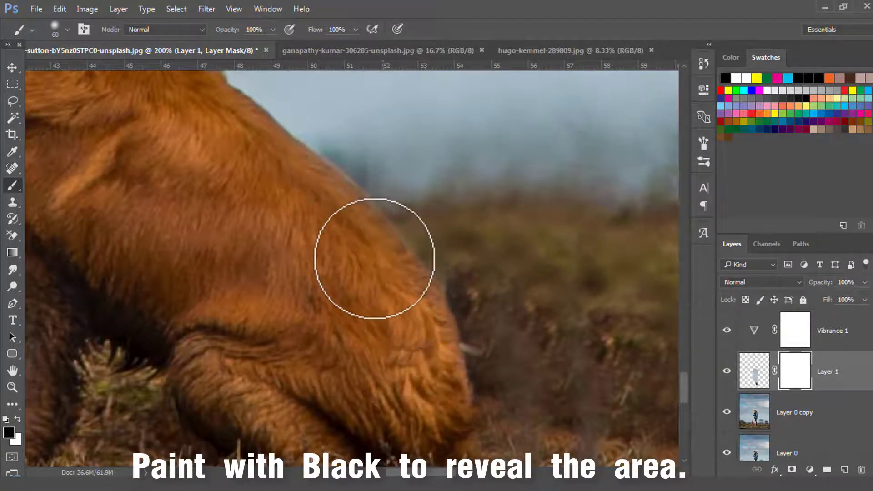
mouse_move(274, 169)
mouse_down()
mouse_move(336, 225)
mouse_move(411, 372)
mouse_up()
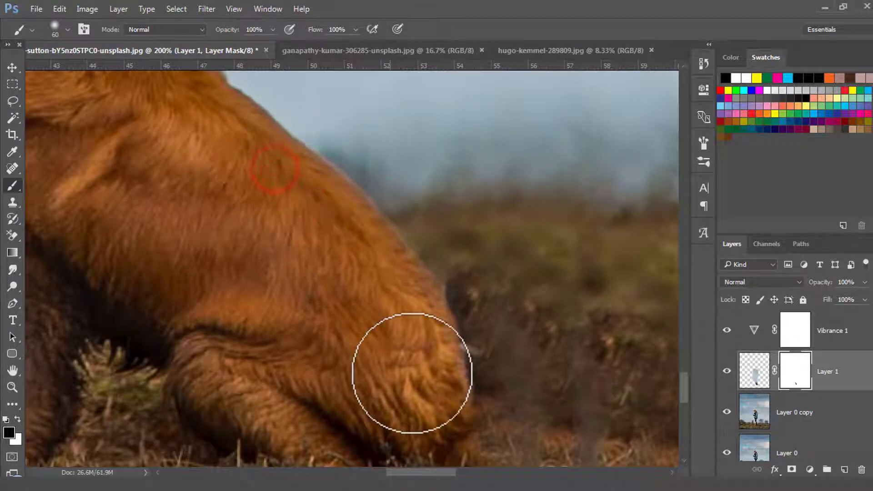
scroll(381, 380, down, 4)
mouse_move(438, 374)
mouse_down()
mouse_move(434, 317)
mouse_move(402, 208)
mouse_move(360, 158)
mouse_move(318, 150)
mouse_move(286, 294)
mouse_move(271, 319)
mouse_move(313, 337)
mouse_up()
scroll(313, 337, up, 1)
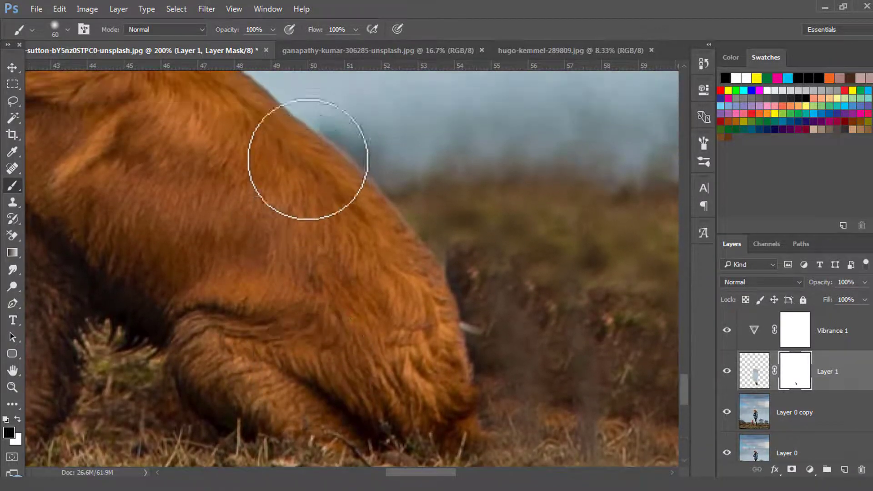
click(263, 134)
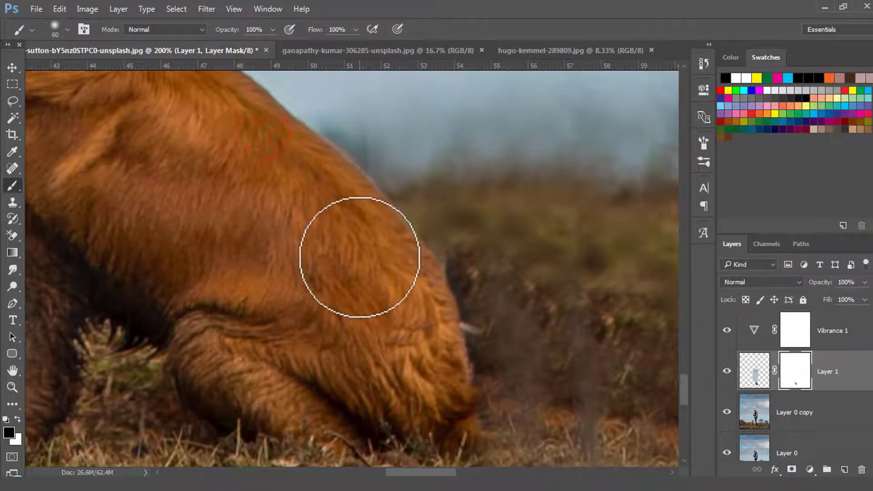
key(ctrl+0)
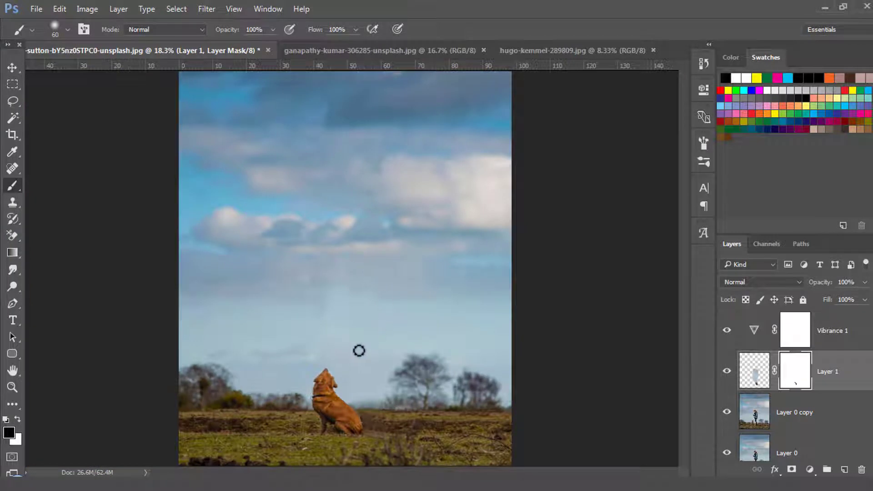
Bring the starry night sky image hugo-kemmel-289809.jpg into the dog photo as the topmost layer
key(z)
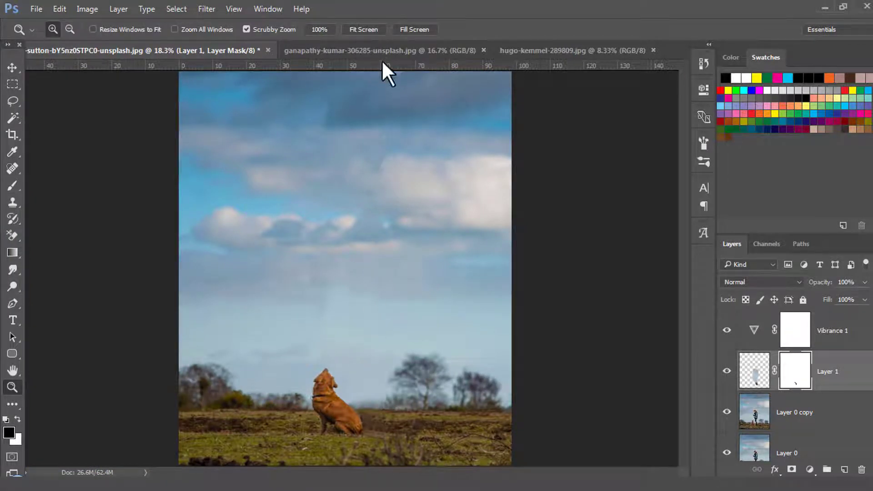
click(328, 53)
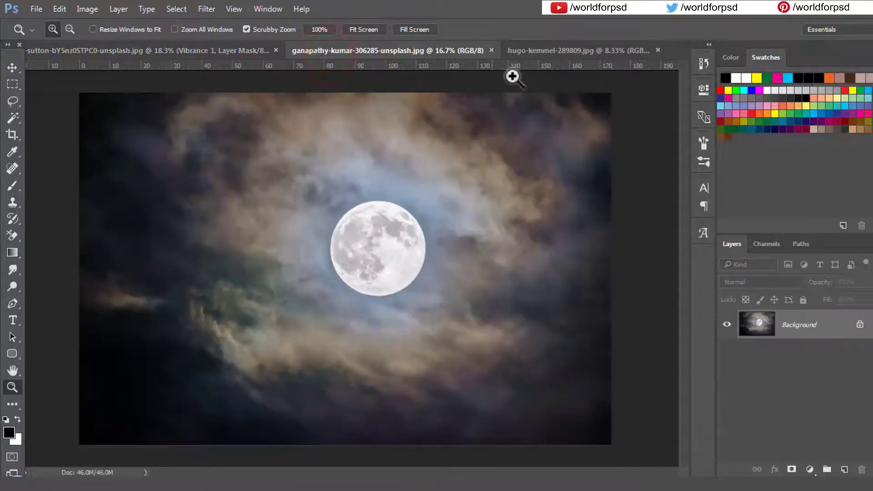
click(572, 48)
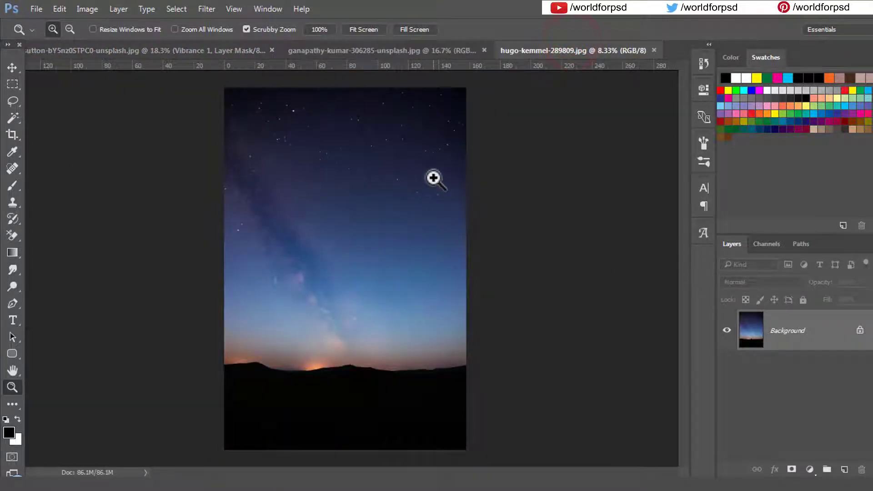
key(v)
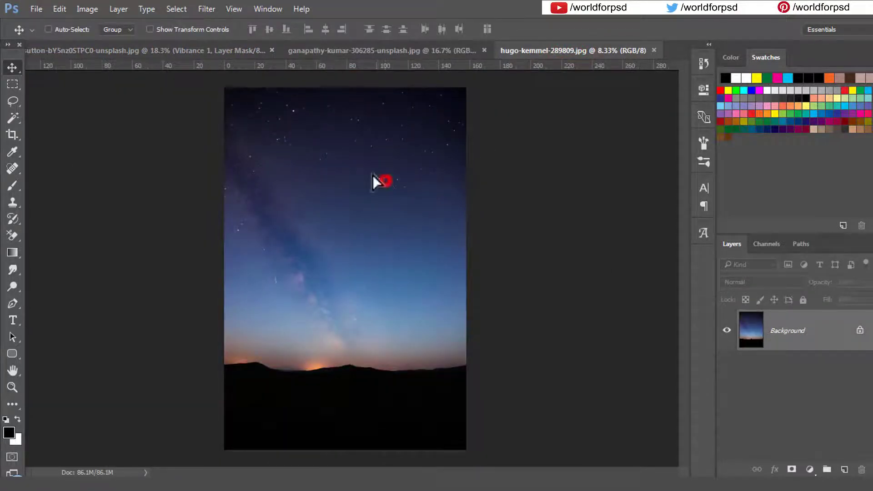
click(152, 50)
drag(300, 149, 386, 191)
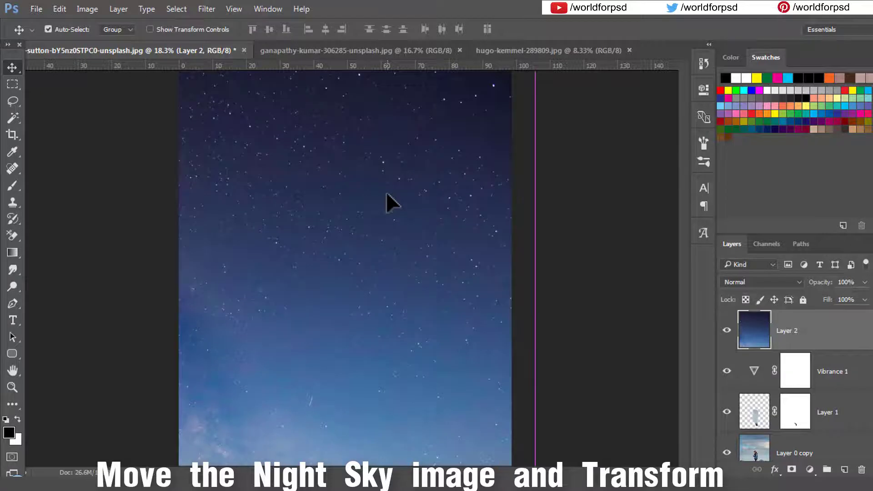
Scale the night sky layer proportionally to about 73% and position it to cover the canvas with its dark hills along the bottom edge
key(ctrl+minus)
key(ctrl+minus)
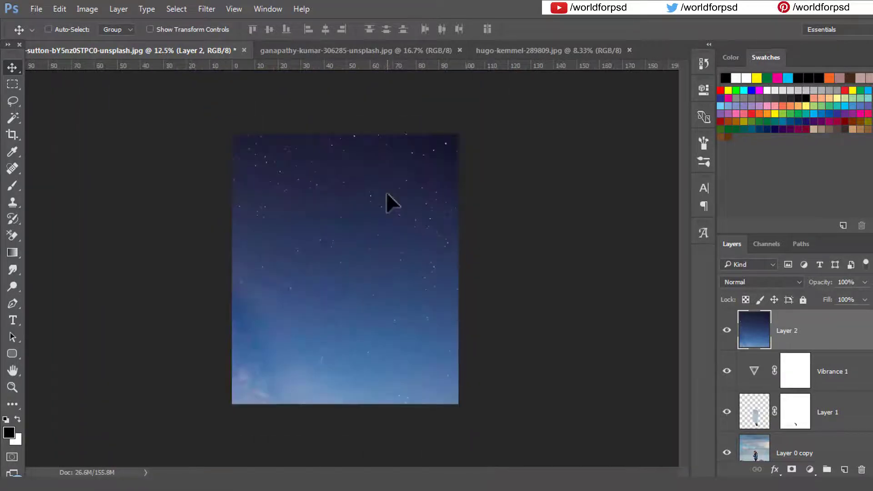
key(ctrl+minus)
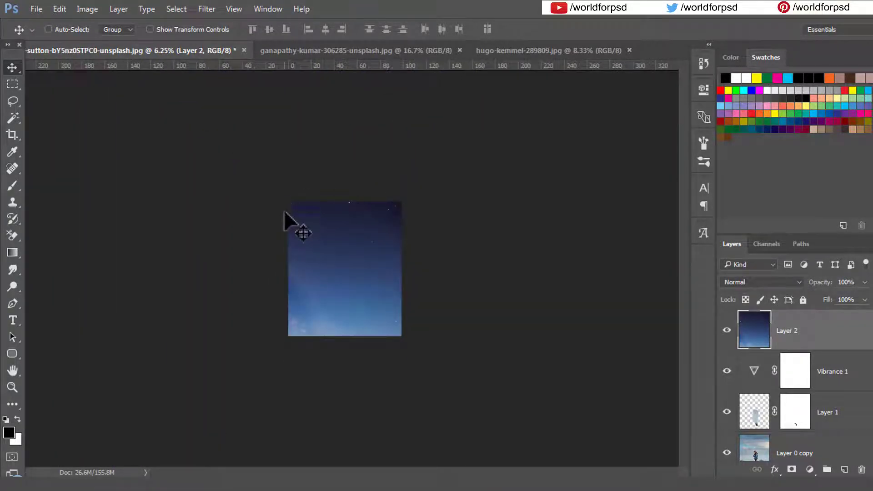
key(ctrl+t)
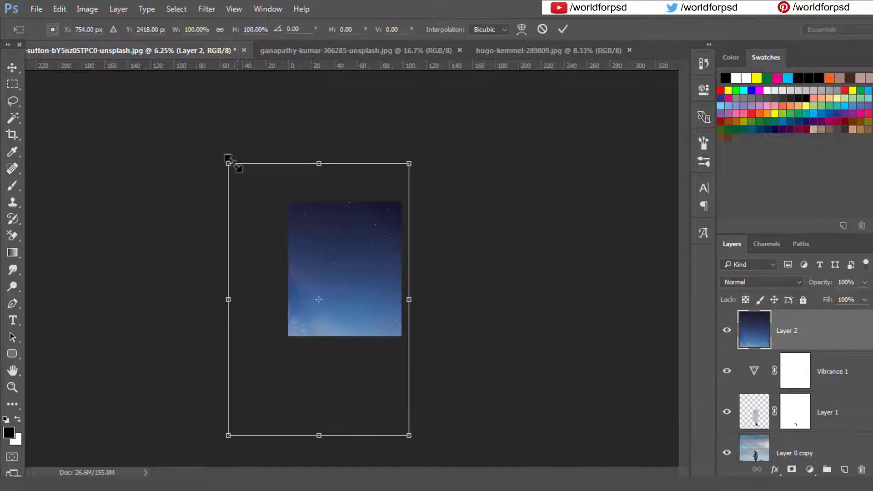
drag(228, 163, 277, 237)
drag(340, 282, 344, 215)
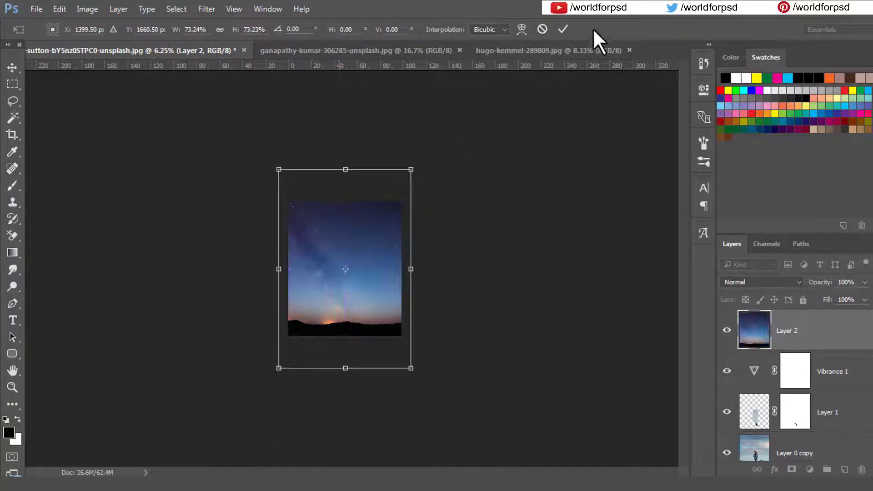
click(567, 28)
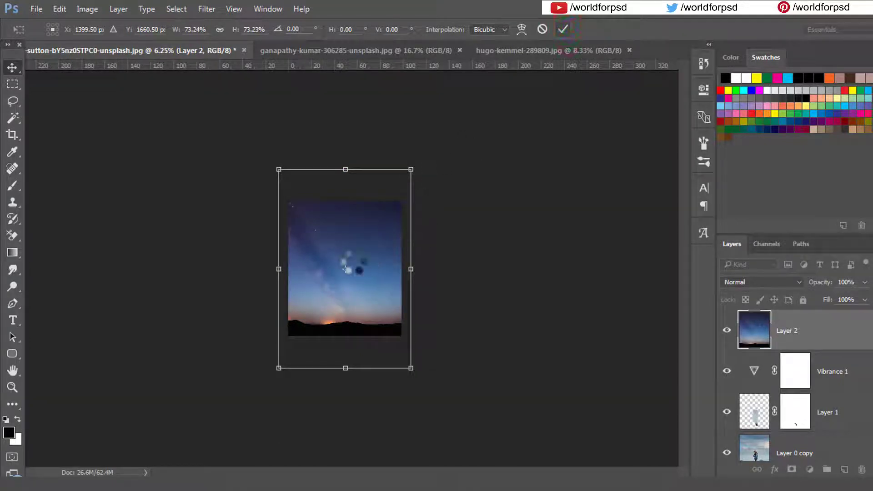
key(ctrl+0)
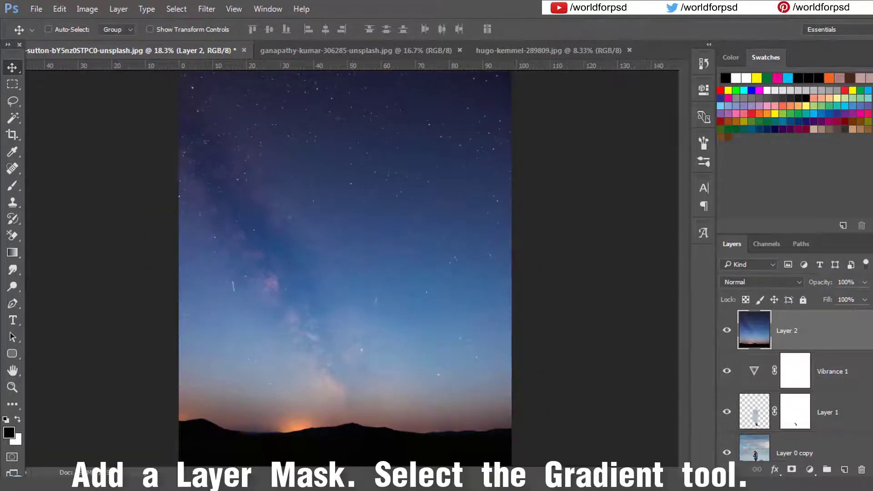
Add a layer mask to the night sky layer and fade its lower part with black-to-transparent linear gradients to reveal the dog and ground
click(792, 470)
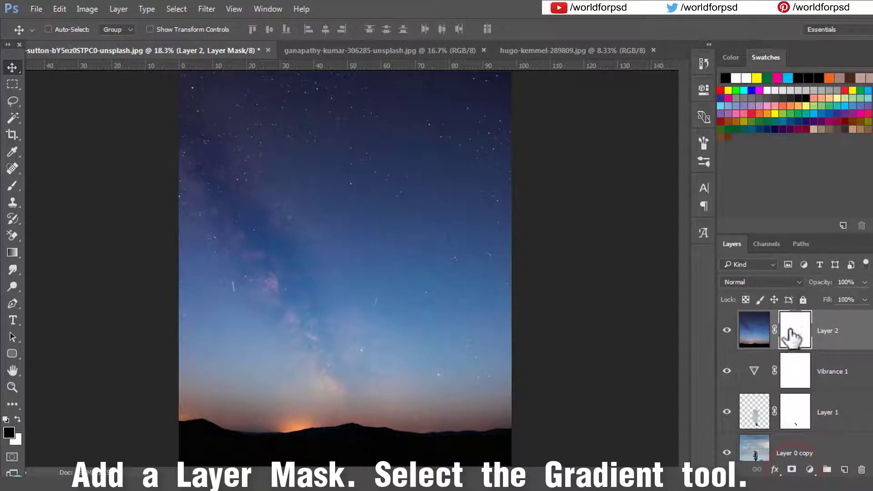
click(12, 253)
click(64, 250)
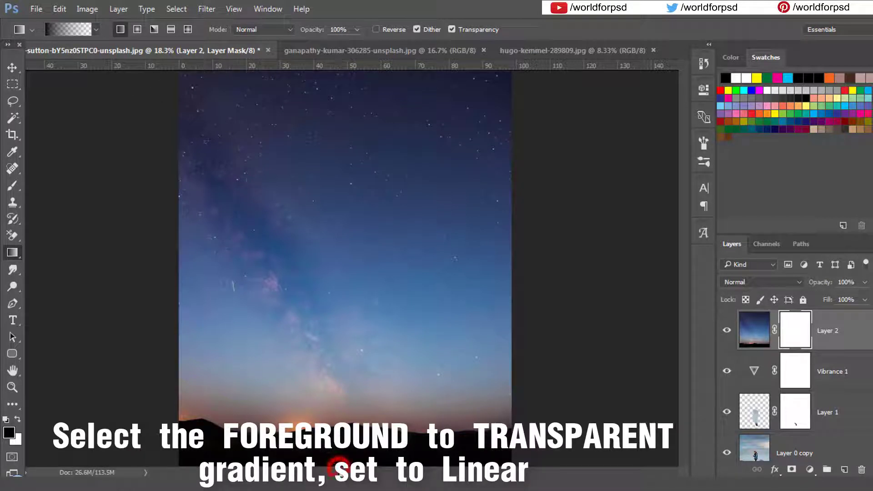
drag(339, 465, 340, 211)
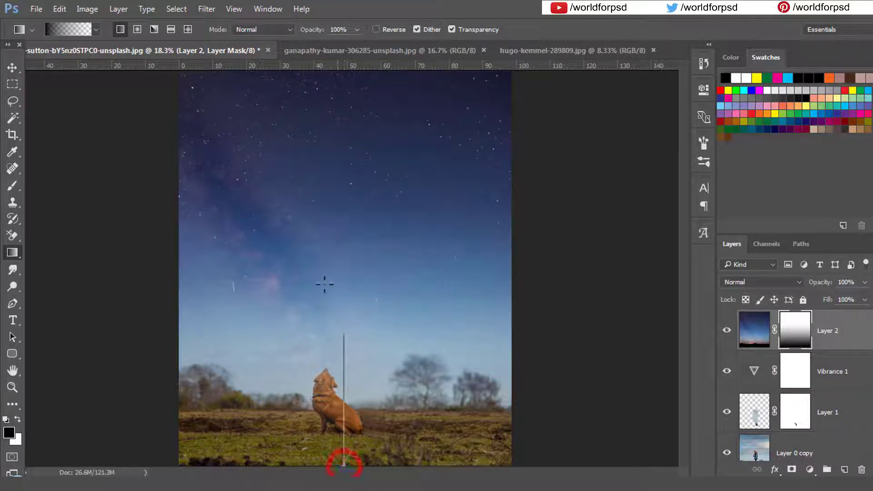
drag(324, 254, 324, 279)
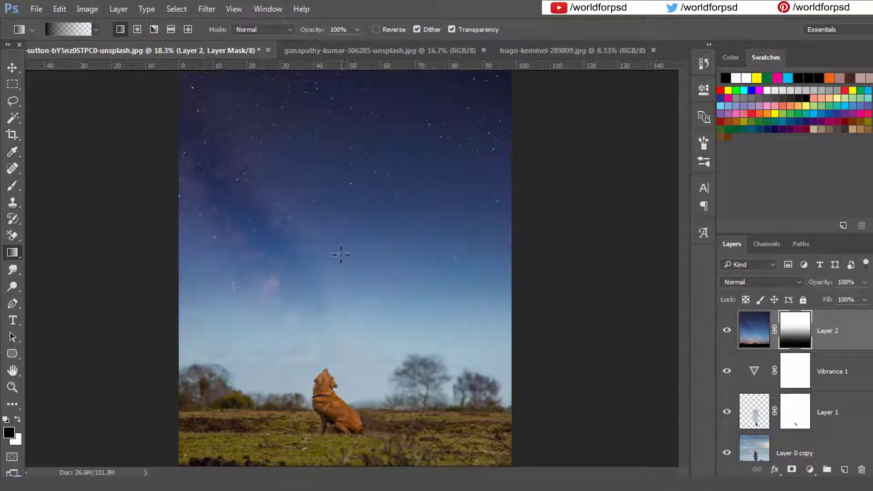
Set up a soft round brush at 1200 px with 0% hardness for working on the night sky layer's mask
key(ctrl+minus)
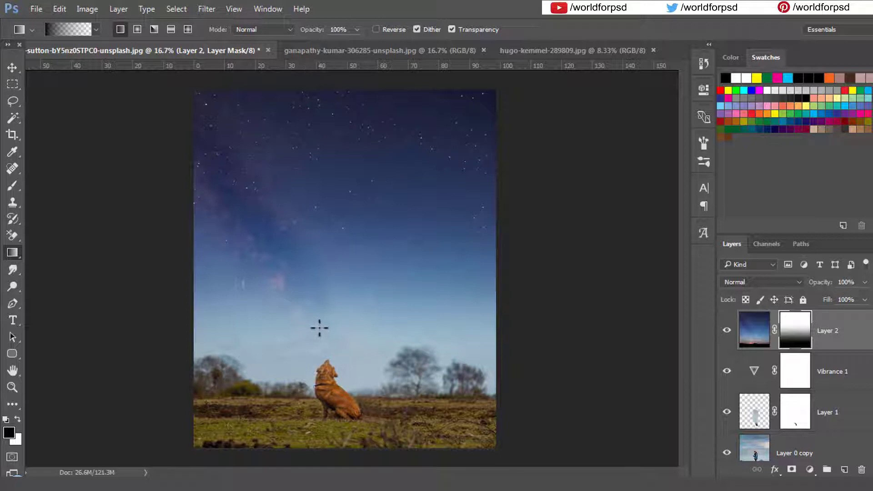
key(b)
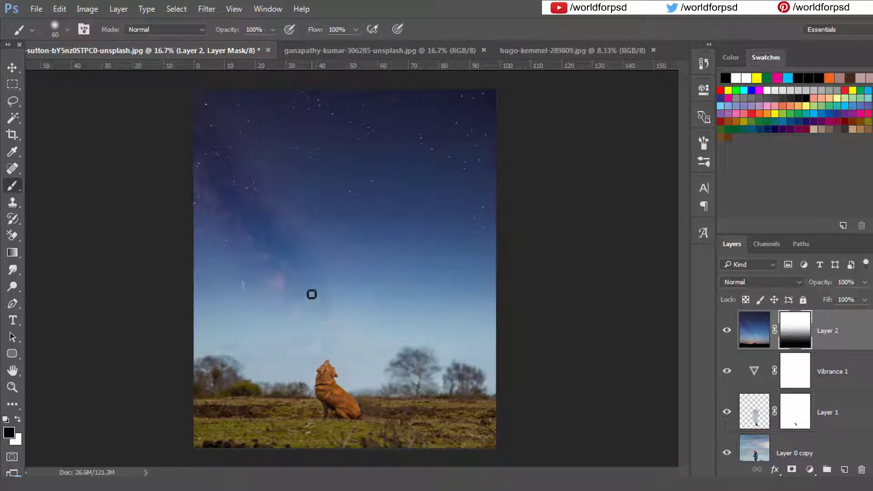
key(bracketright)
key(bracketright)
key(bracketright)
key(bracketright)
key(bracketright)
key(bracketright)
key(bracketright)
key(bracketright)
key(bracketright)
key(bracketright)
key(bracketright)
key(bracketright)
key(bracketright)
key(bracketright)
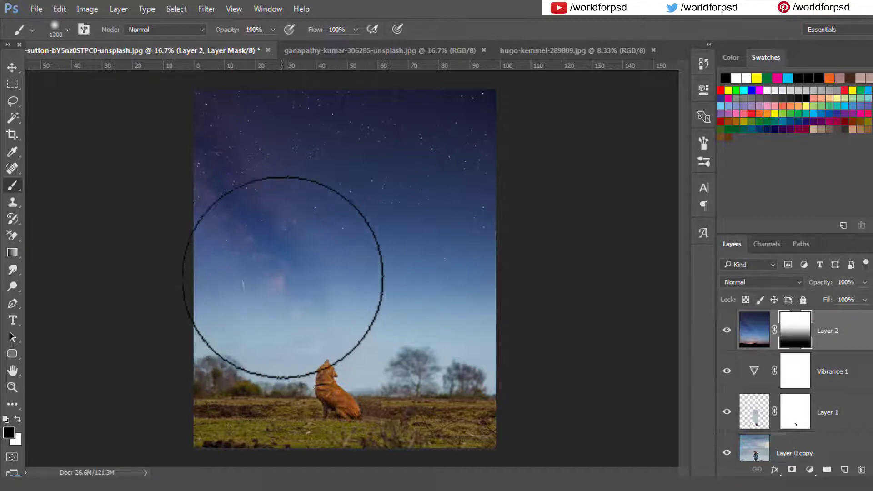
key(bracketright)
right_click(282, 222)
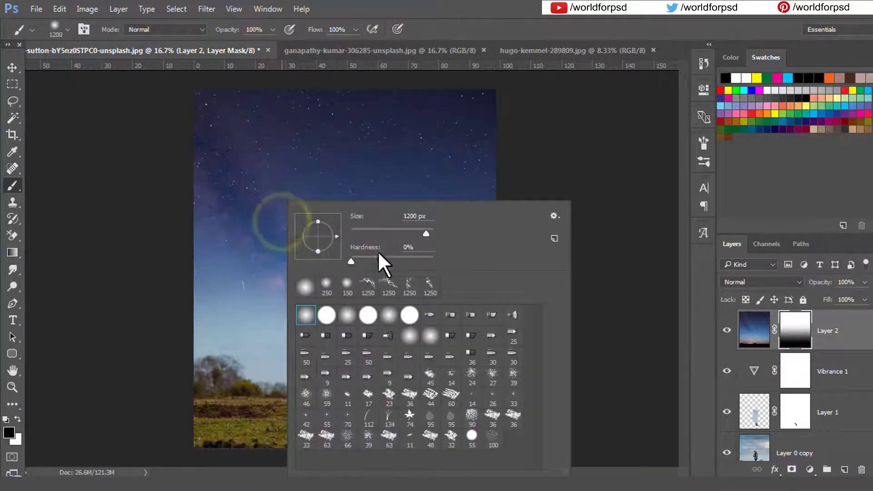
click(458, 24)
Try a black brush dab on the night sky layer's mask at the sky's lower left, and undo it
click(230, 275)
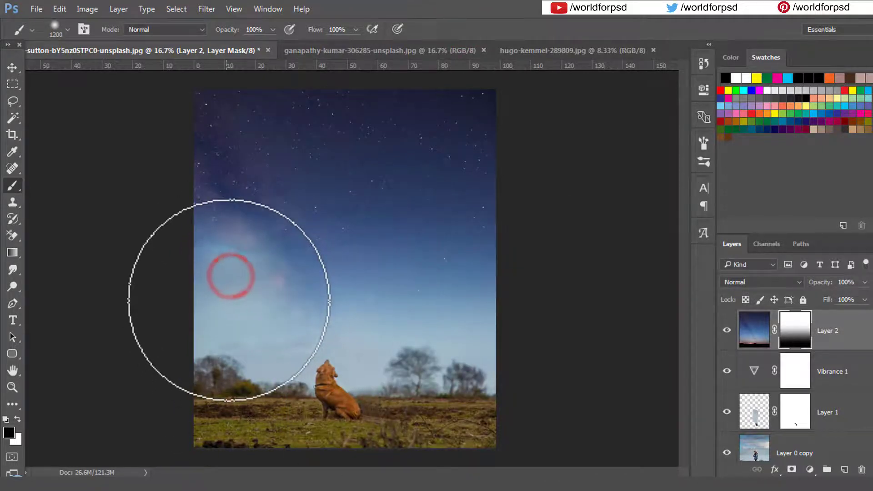
key(ctrl+z)
key(z)
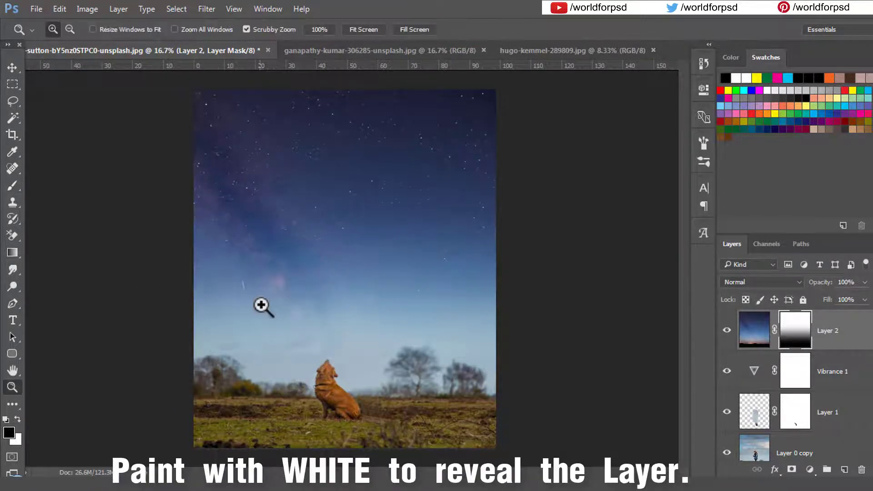
key(b)
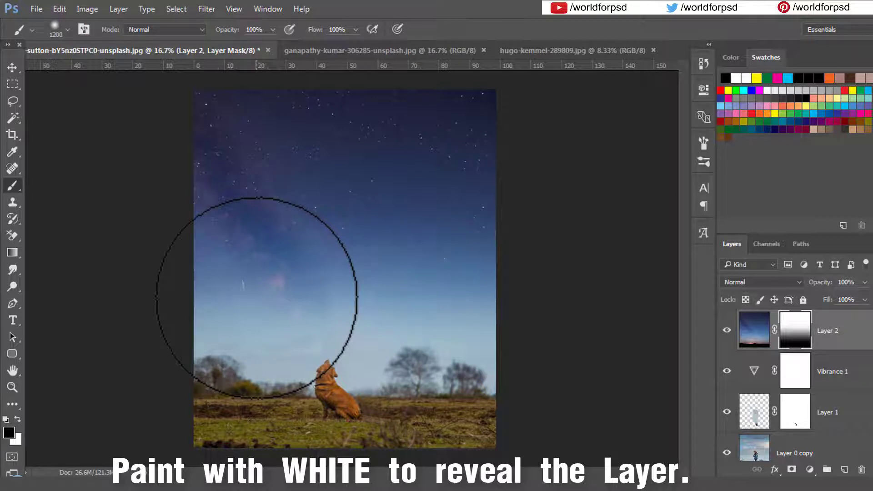
Paint white on the night sky layer's mask across the lower sky to reveal more stars above the trees
key(x)
mouse_move(230, 275)
mouse_down()
mouse_move(233, 295)
mouse_move(224, 300)
mouse_move(308, 278)
mouse_move(475, 302)
mouse_move(477, 342)
mouse_up()
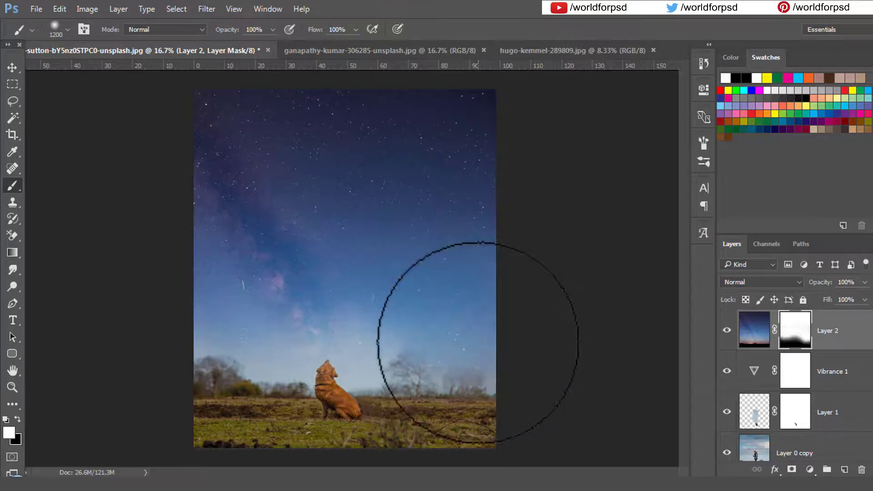
key(ctrl+z)
mouse_move(473, 296)
mouse_down()
mouse_move(446, 273)
mouse_move(310, 275)
mouse_move(227, 264)
mouse_move(136, 312)
mouse_up()
click(358, 303)
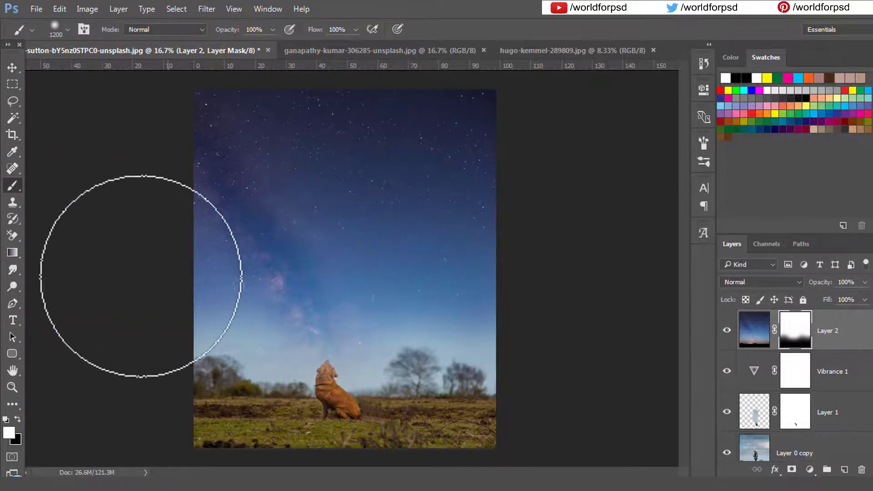
Paint black on the night sky layer's mask over the dog's head and body, reducing the brush to 100 px for the finer areas
key(z)
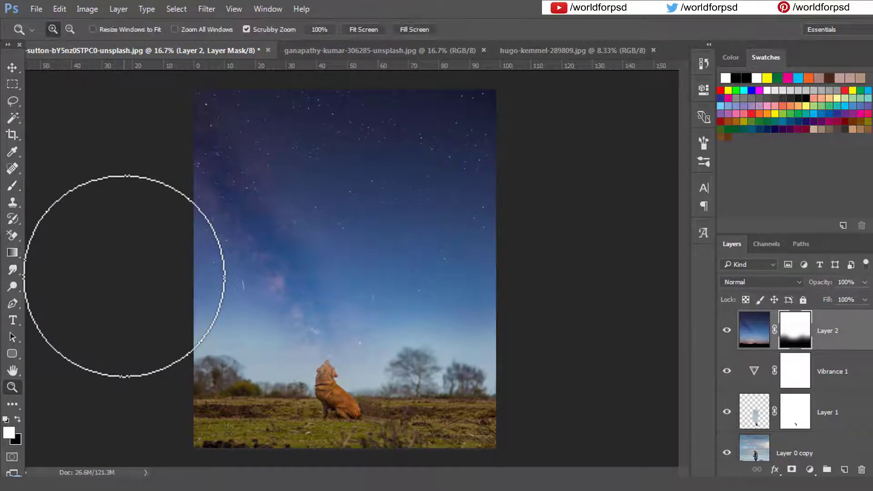
click(325, 383)
click(334, 391)
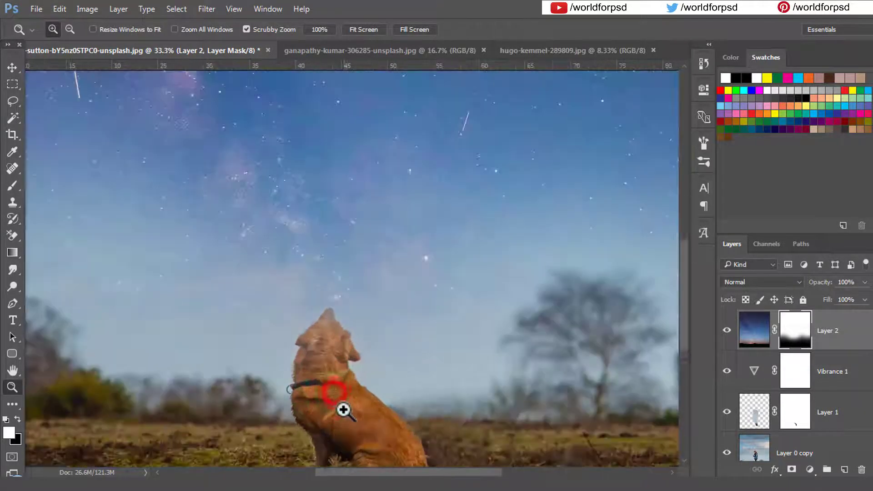
key(b)
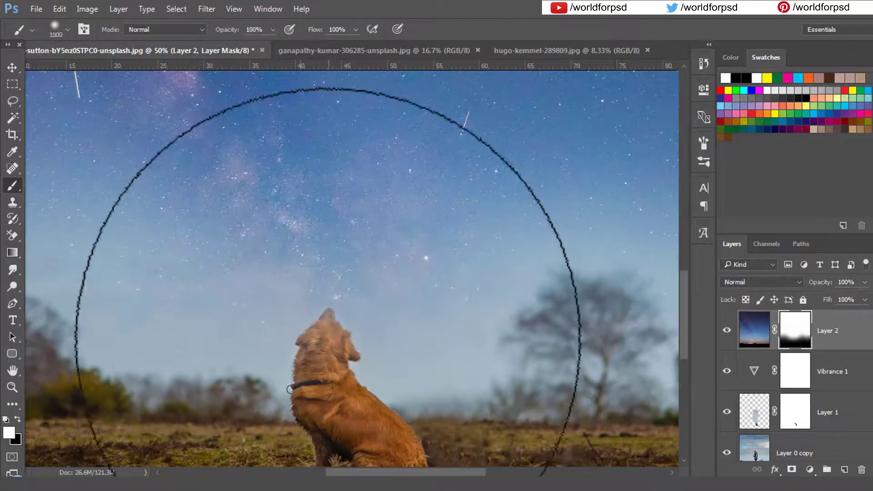
key(bracketleft)
key(bracketleft)
key(bracketleft)
key(bracketleft)
key(bracketleft)
key(bracketleft)
key(bracketleft)
key(bracketleft)
key(bracketleft)
key(bracketleft)
key(bracketleft)
key(bracketleft)
key(bracketleft)
key(bracketleft)
key(bracketleft)
key(bracketleft)
key(bracketleft)
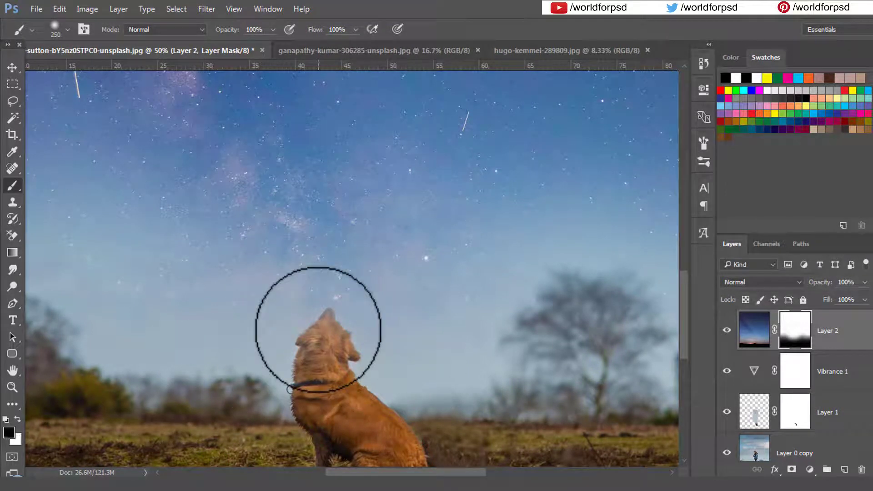
key(bracketleft)
mouse_move(325, 345)
mouse_down()
mouse_move(324, 335)
mouse_move(321, 351)
mouse_move(333, 358)
mouse_move(296, 353)
mouse_move(318, 386)
mouse_move(389, 438)
mouse_move(348, 404)
mouse_up()
key(bracketleft)
key(bracketleft)
key(bracketleft)
click(330, 320)
key(ctrl+0)
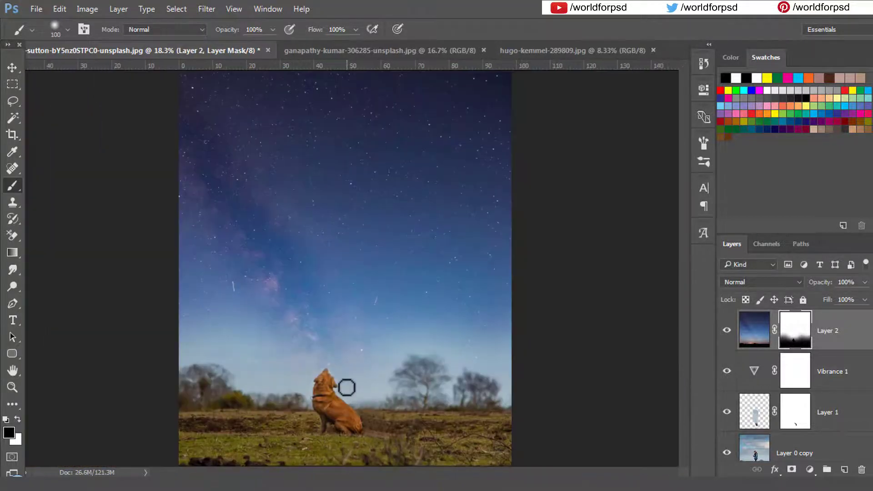
In the moon photo, make an elliptical selection around the moon and align it with the moon's edge
click(346, 52)
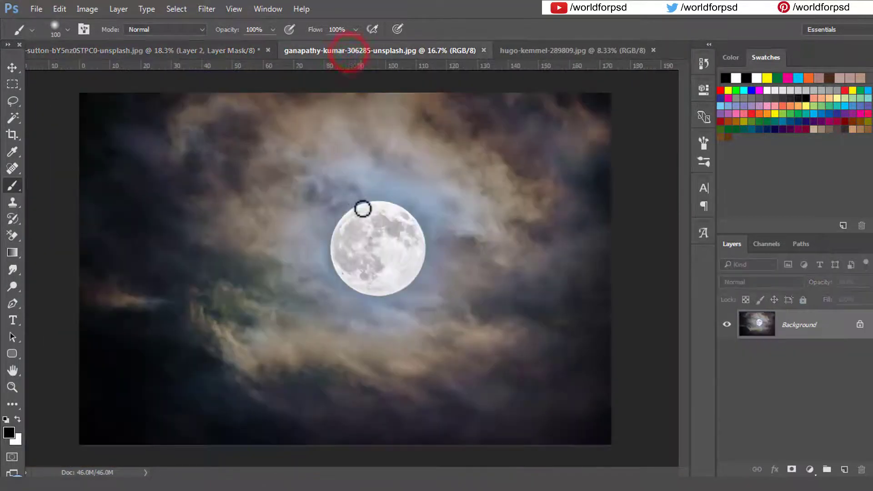
key(v)
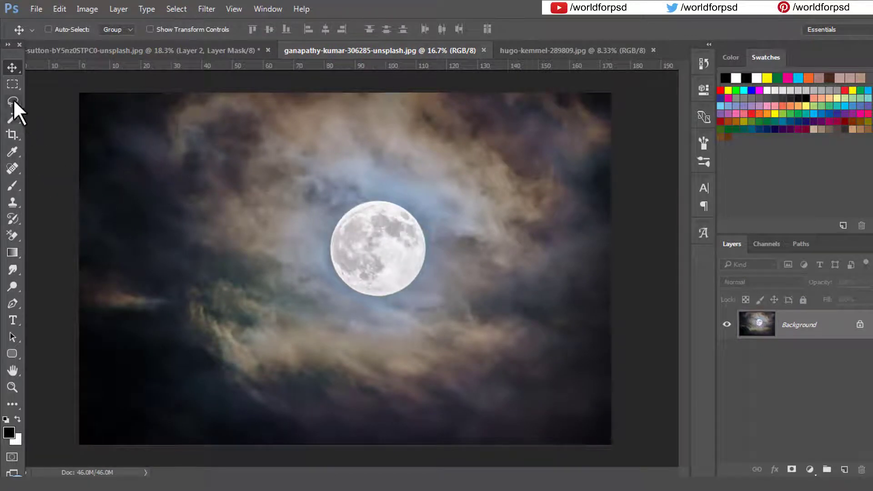
drag(13, 83, 44, 96)
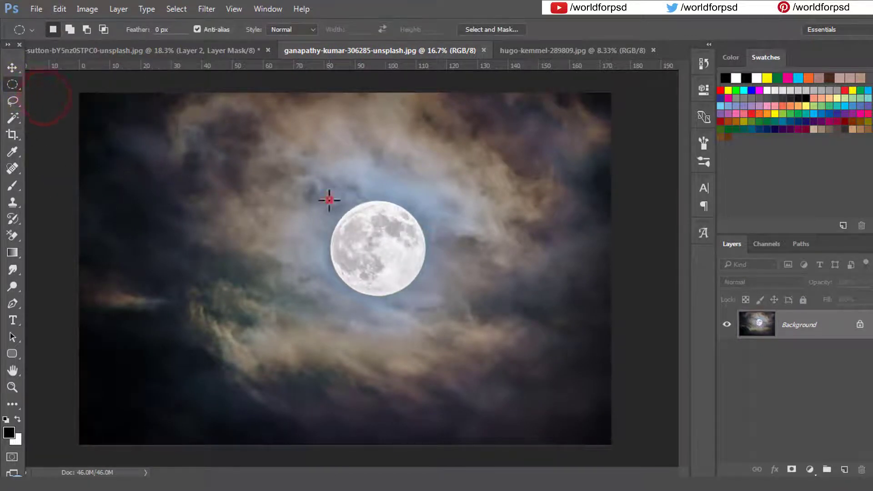
drag(328, 199, 448, 296)
drag(399, 267, 399, 261)
Copy the selected moon to its own layer and bring it into the dog photo as the topmost layer
right_click(399, 261)
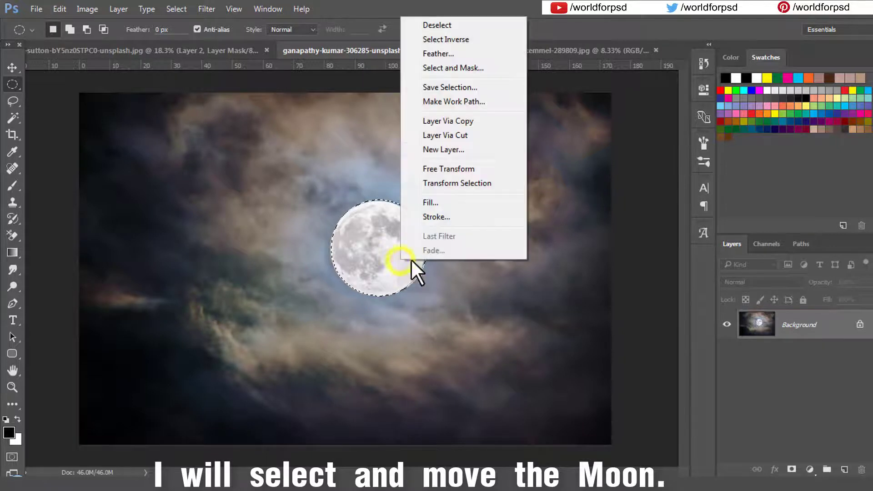
click(451, 121)
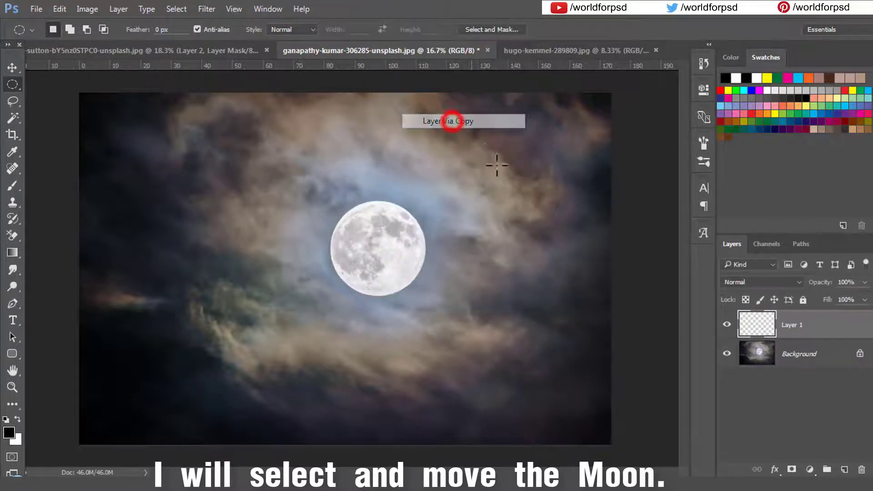
key(v)
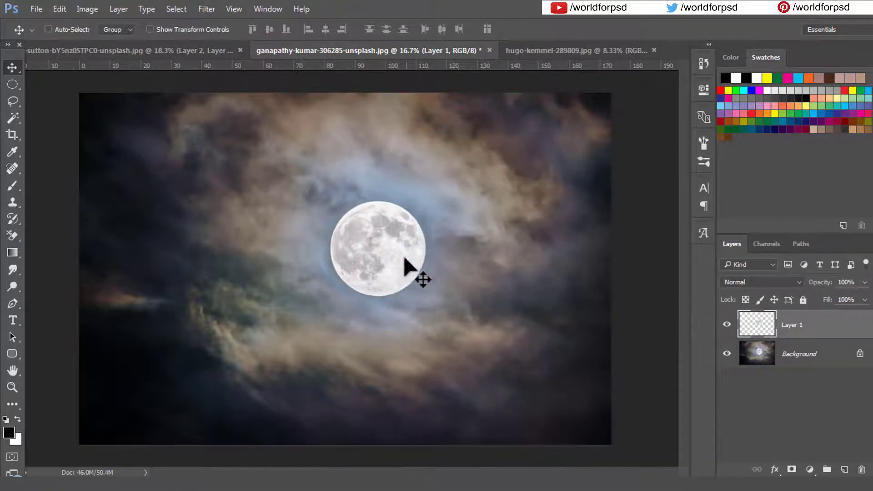
drag(405, 263, 357, 323)
Scale the moon layer proportionally to 172.26% and position it in the sky above the dog
key(ctrl+t)
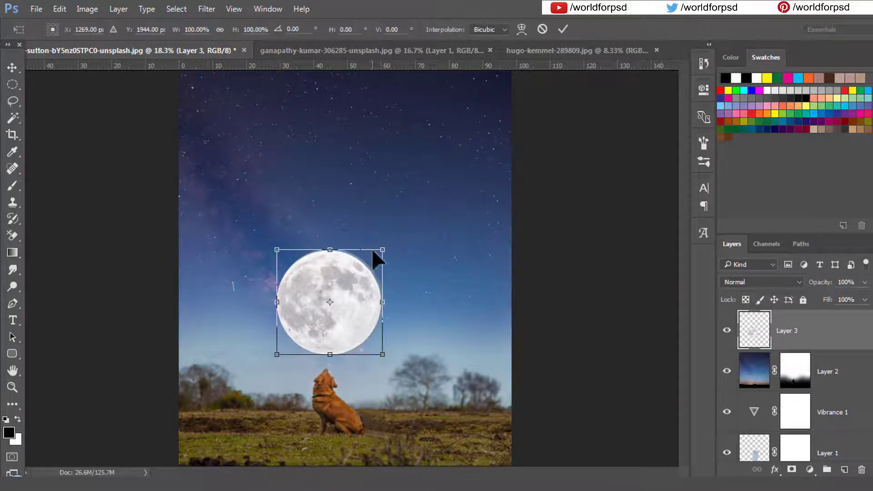
drag(383, 249, 459, 173)
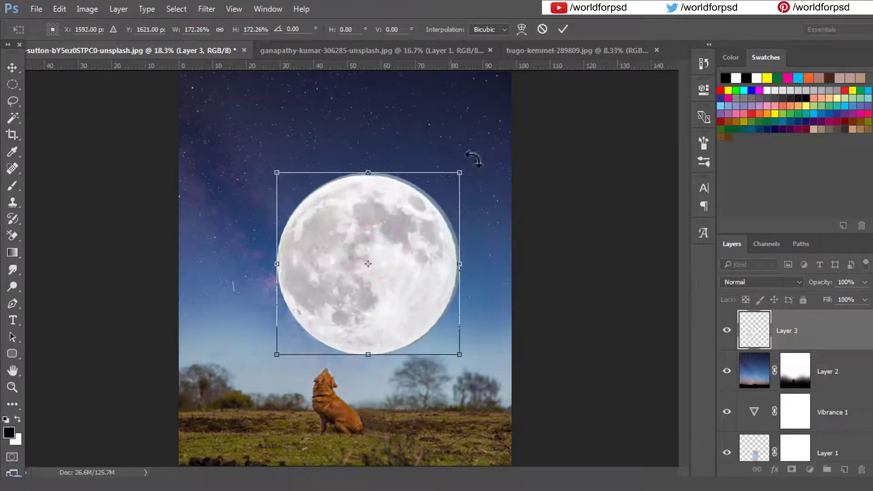
click(562, 29)
drag(389, 253, 359, 251)
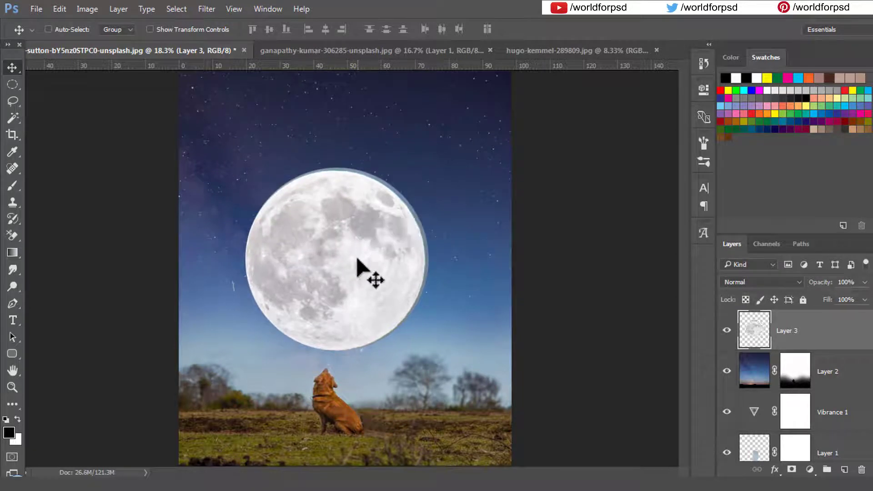
Load the moon layer's outline as a selection, contract it by 10 pixels and add a layer mask from it
ctrl+click(767, 335)
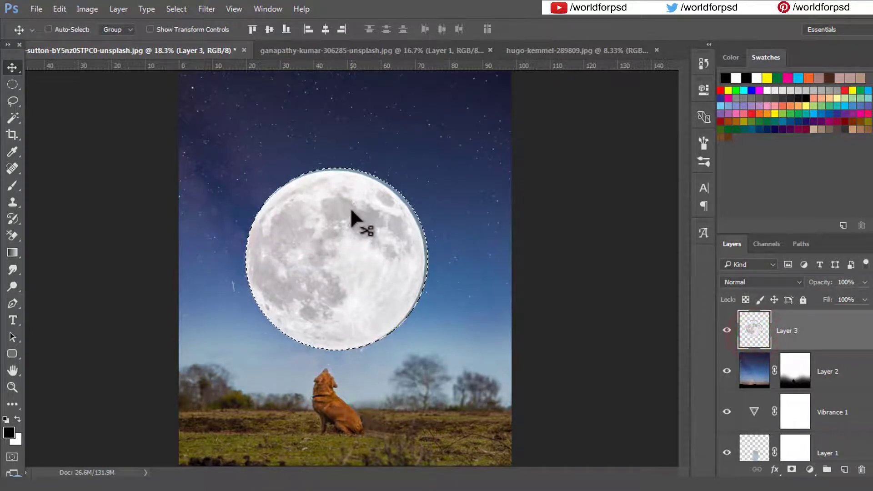
click(176, 8)
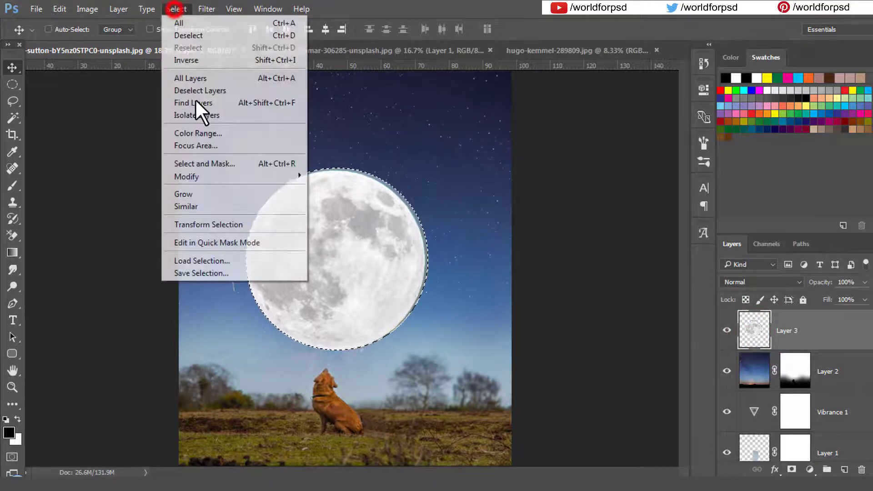
click(216, 175)
click(332, 212)
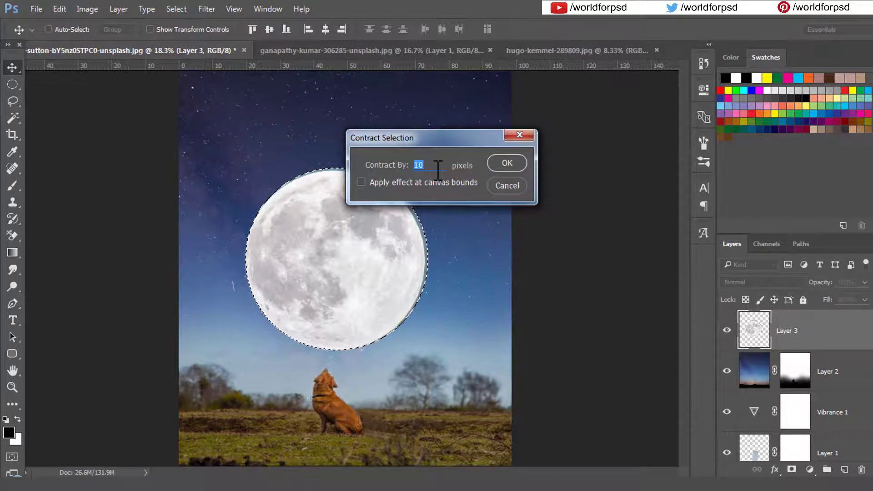
click(500, 162)
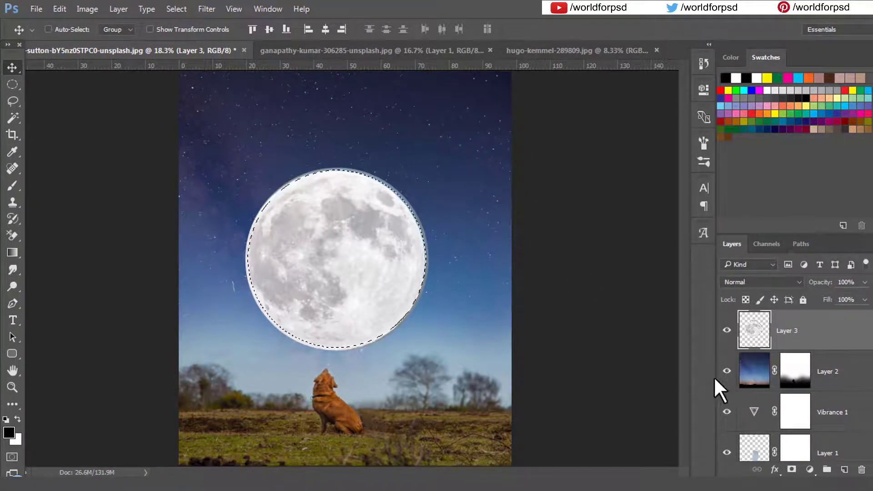
click(794, 469)
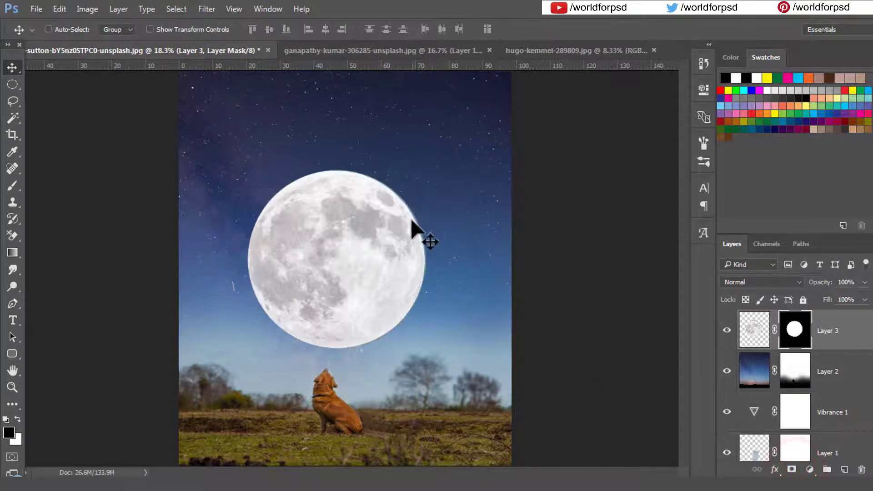
Move the masked moon about 1.55 cm left and 2.75 cm down, just above the dog's head, and inspect its upper-right edge
click(376, 248)
drag(377, 249, 375, 261)
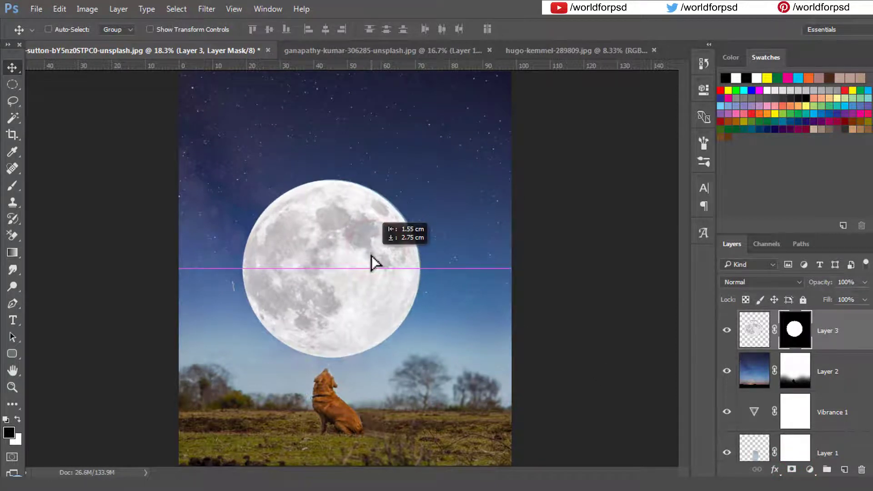
key(z)
click(398, 213)
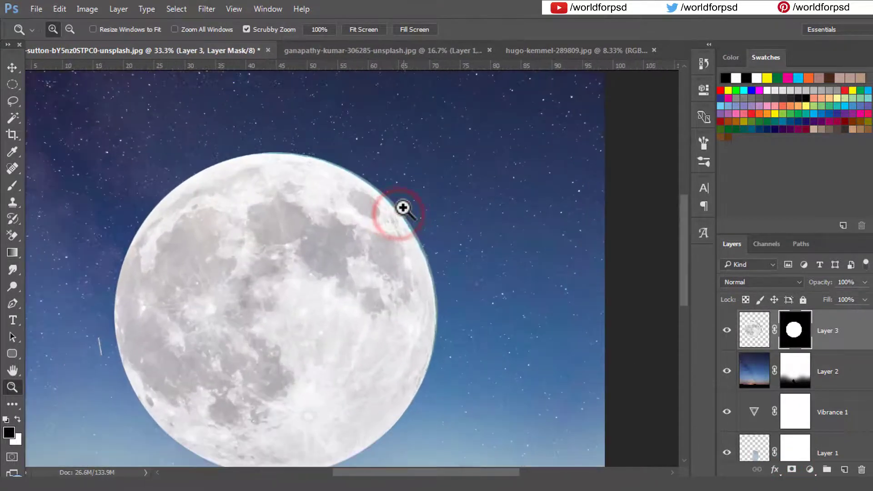
click(403, 205)
right_click(398, 206)
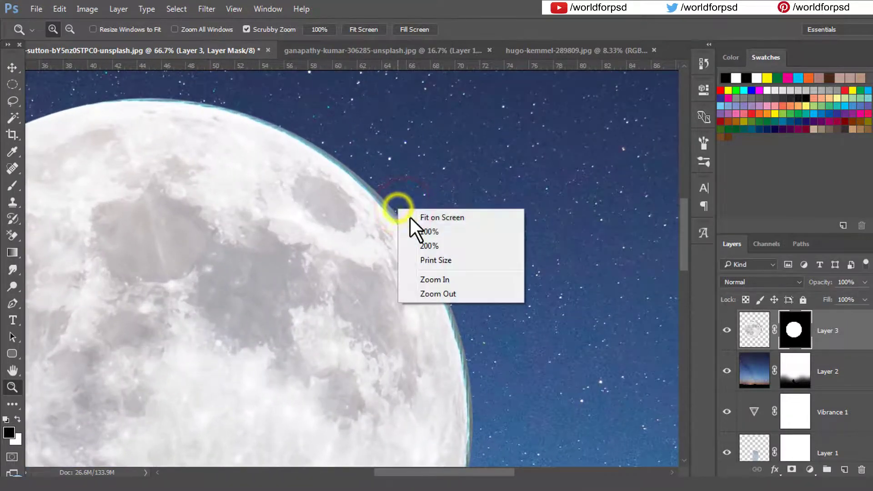
click(410, 217)
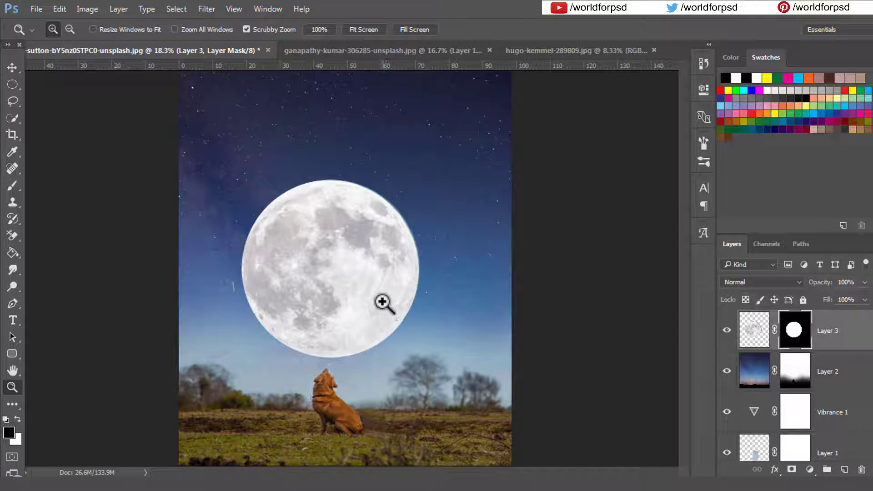
Add a new layer above the moon and paint a soft white glow over it using a brush of about 1600 px
click(844, 471)
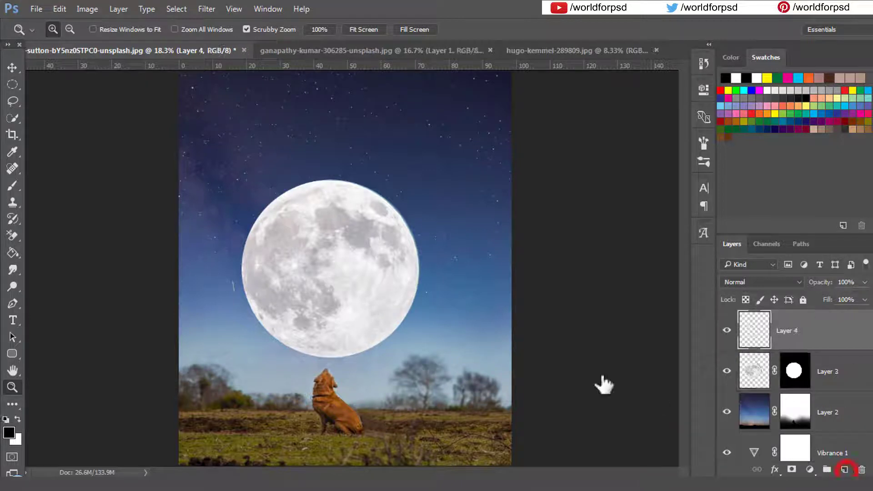
key(b)
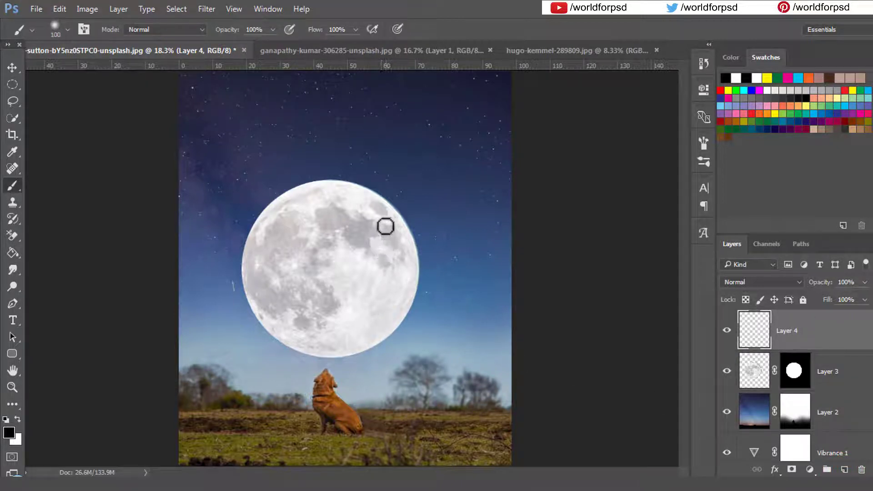
key(bracketright)
key(bracketright)
key(bracketright)
key(bracketright)
key(bracketright)
key(bracketright)
key(bracketright)
key(bracketright)
key(bracketright)
key(bracketright)
key(bracketright)
key(bracketright)
key(bracketright)
key(bracketright)
key(bracketright)
key(bracketright)
key(bracketright)
key(bracketright)
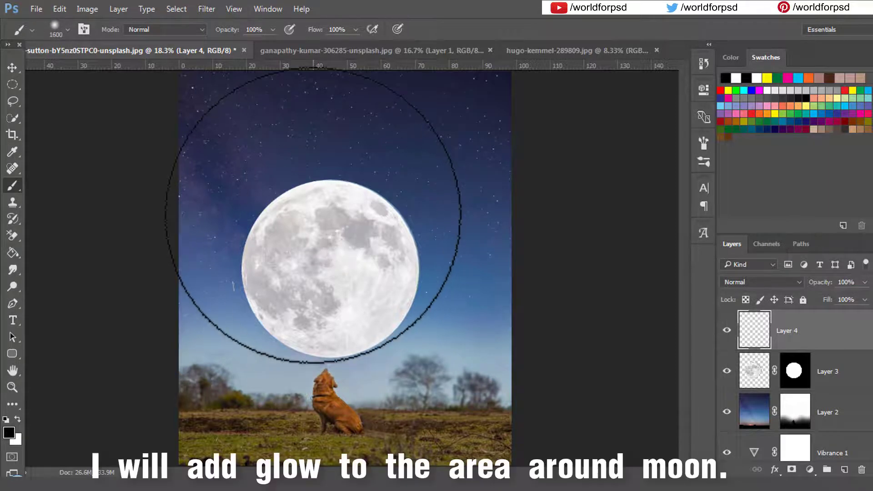
key(x)
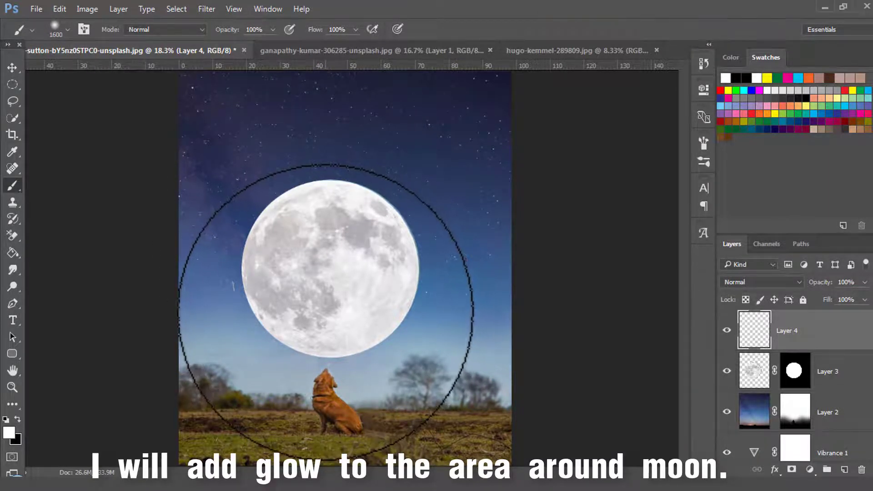
click(289, 240)
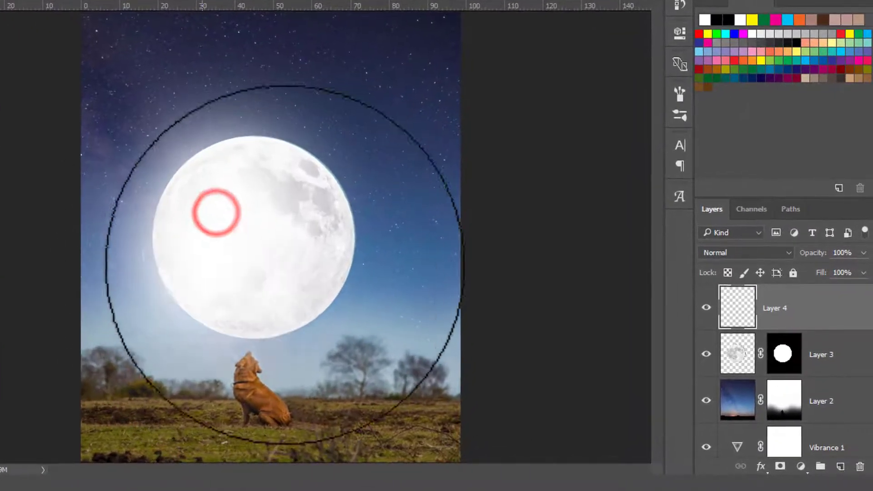
click(246, 196)
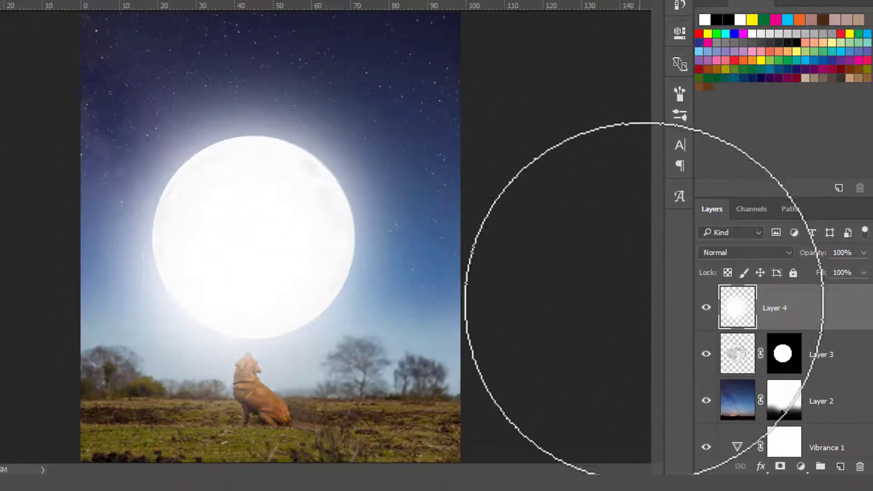
Set the glow layer's opacity to 25%, fine-tune its position over the moon and compare the image with and without it
click(850, 252)
text(25)
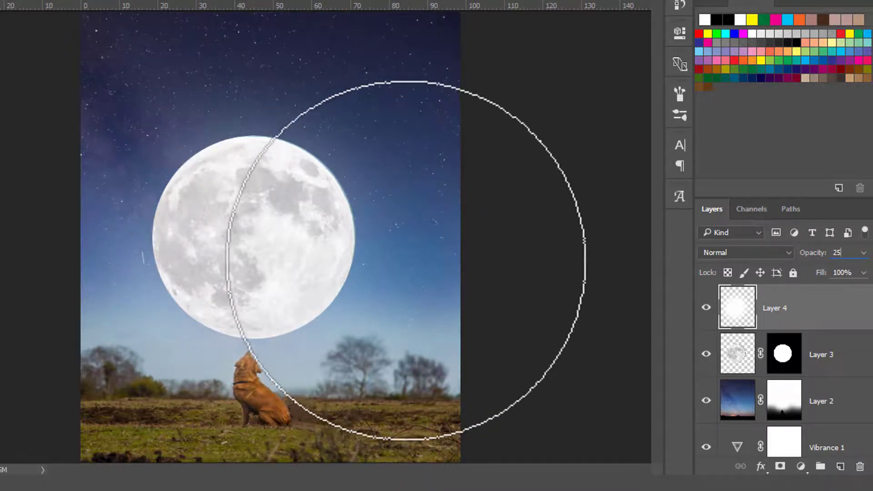
click(782, 302)
key(v)
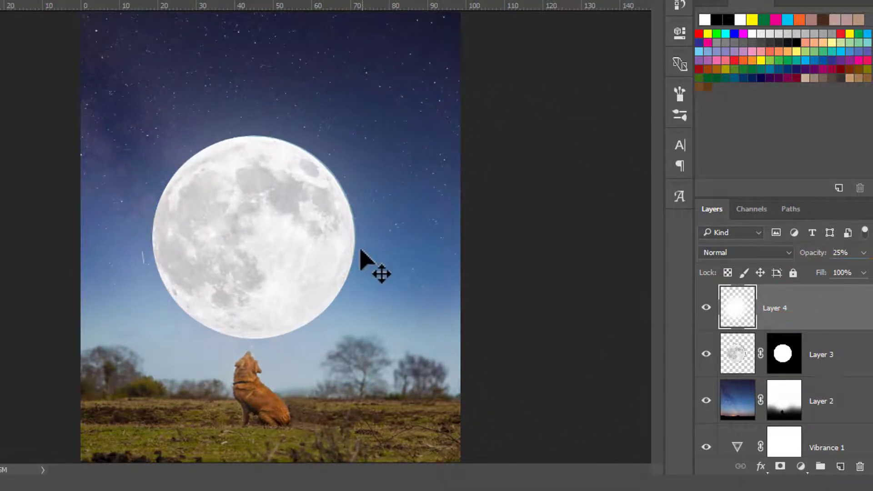
mouse_move(297, 263)
mouse_down()
mouse_move(325, 224)
mouse_move(295, 262)
mouse_move(290, 300)
mouse_move(300, 296)
mouse_up()
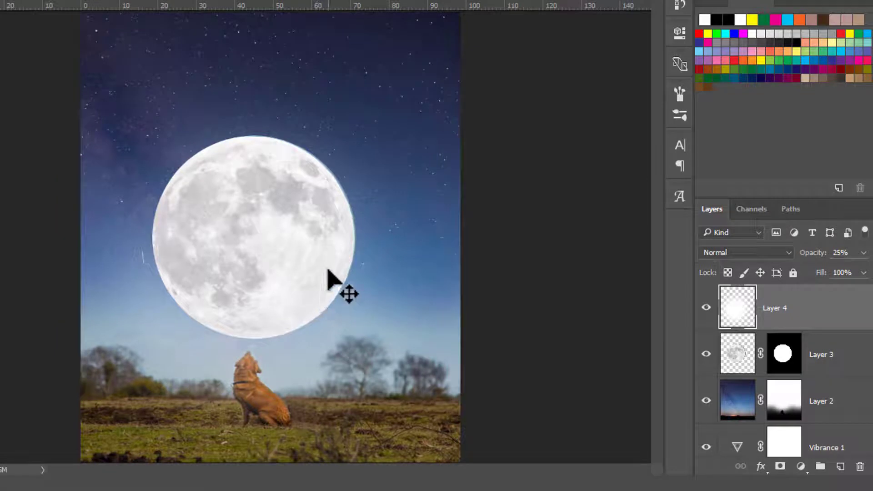
click(706, 307)
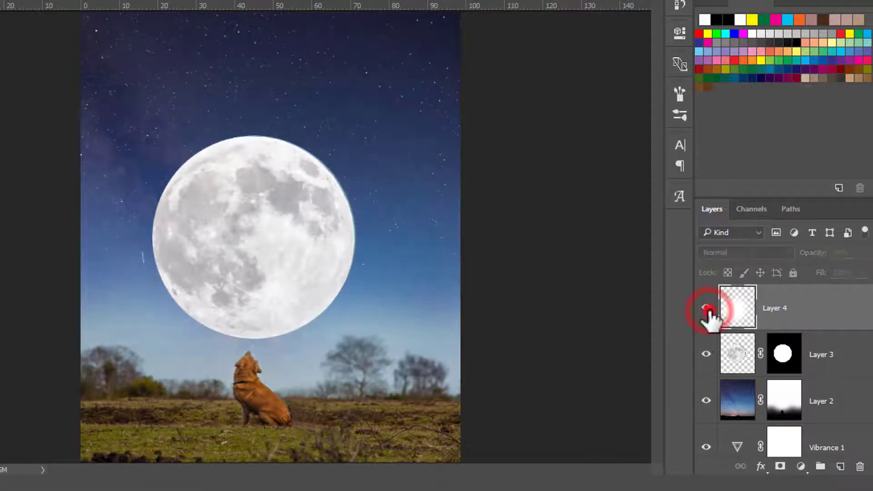
click(707, 308)
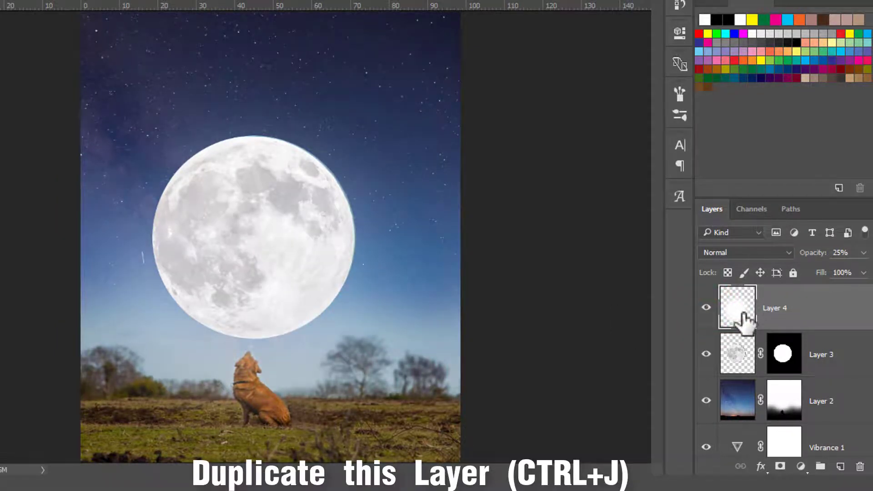
Duplicate the glow layer and apply a Gaussian Blur to the copy with a slightly raised radius
key(ctrl+j)
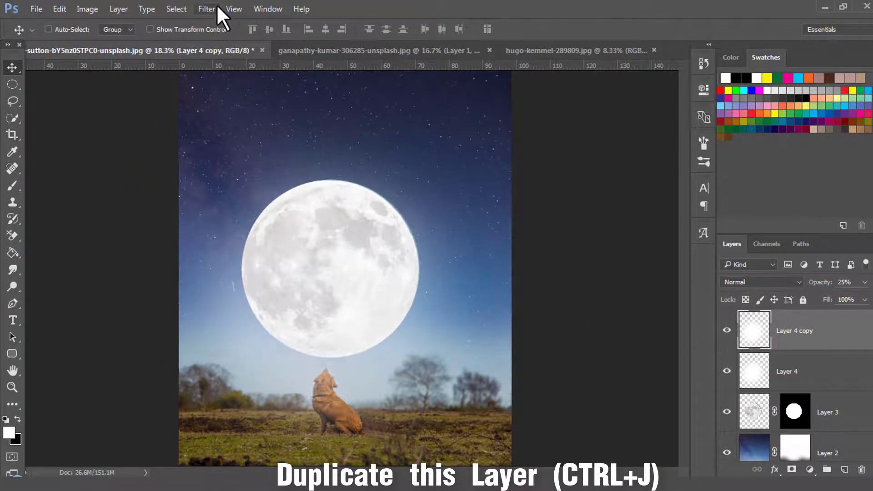
click(216, 5)
click(263, 152)
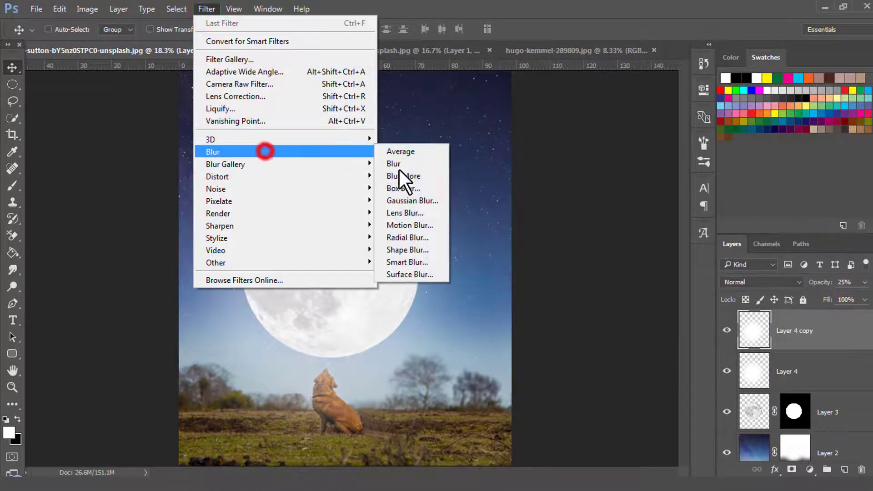
click(409, 203)
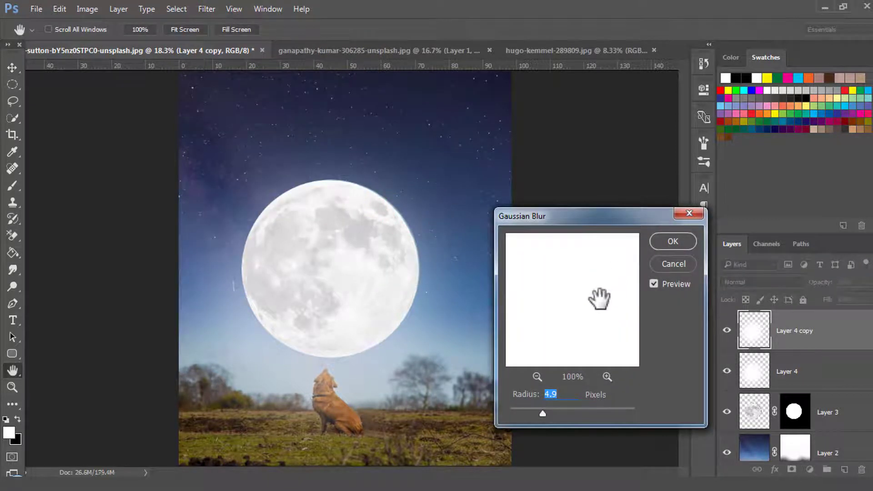
drag(549, 414, 555, 412)
click(680, 244)
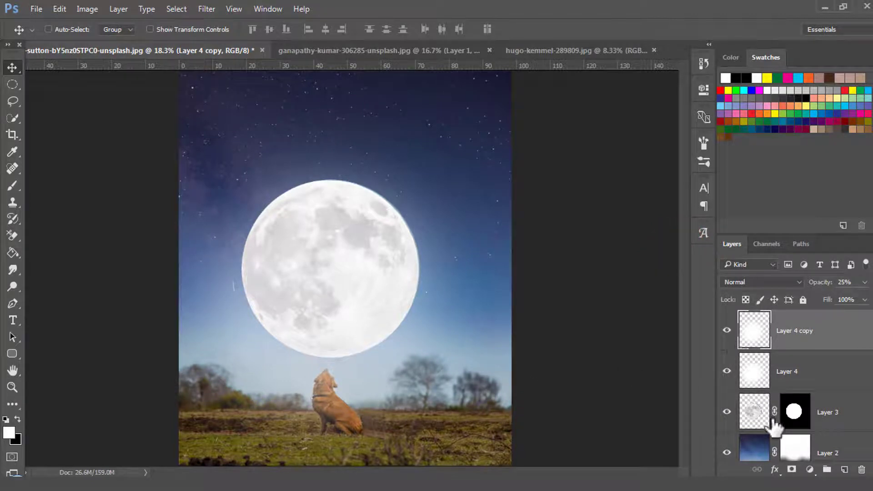
Add an empty layer directly above Layer 0 copy and reduce the brush size to 200 px for working on the dog
scroll(768, 411, down, 2)
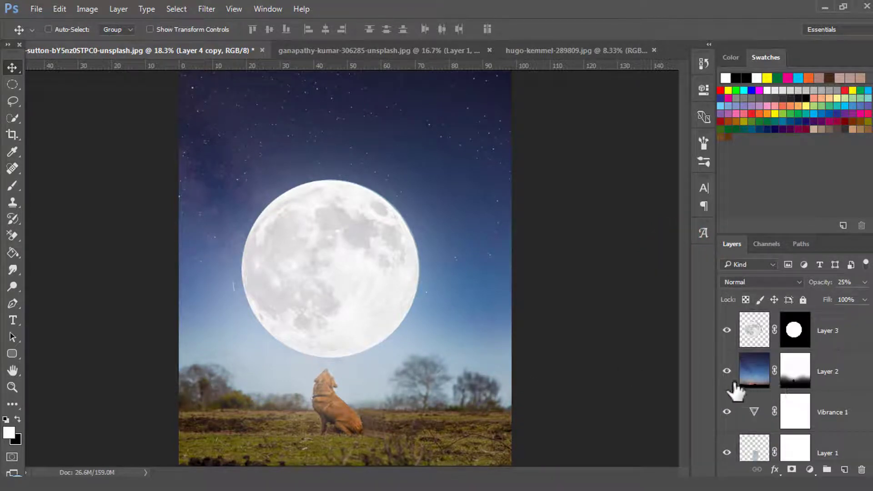
scroll(775, 353, up, 2)
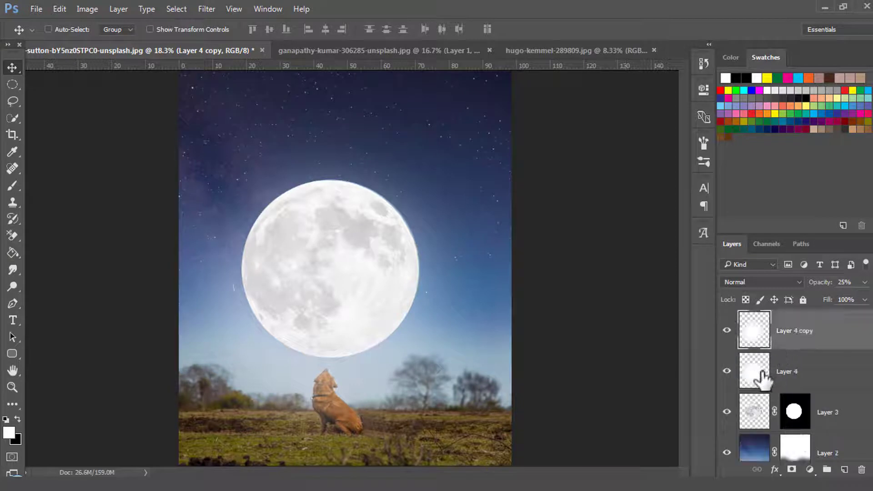
scroll(754, 364, down, 5)
click(798, 399)
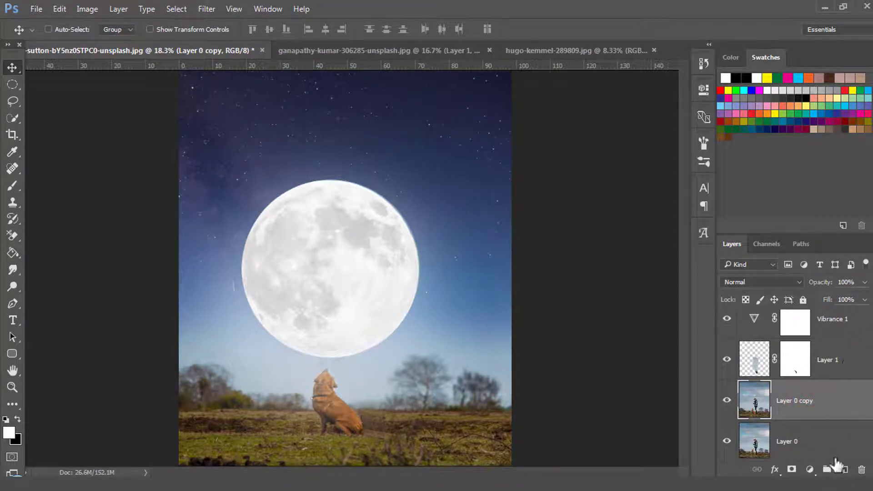
click(843, 469)
key(z)
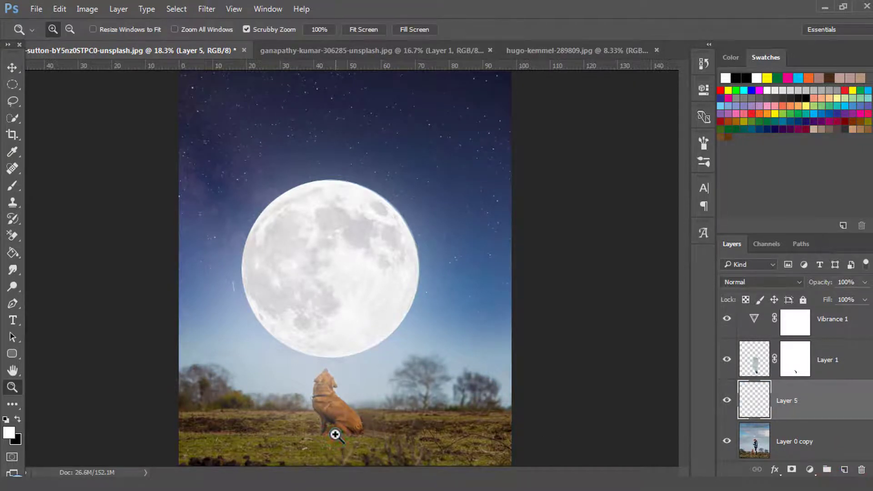
click(335, 435)
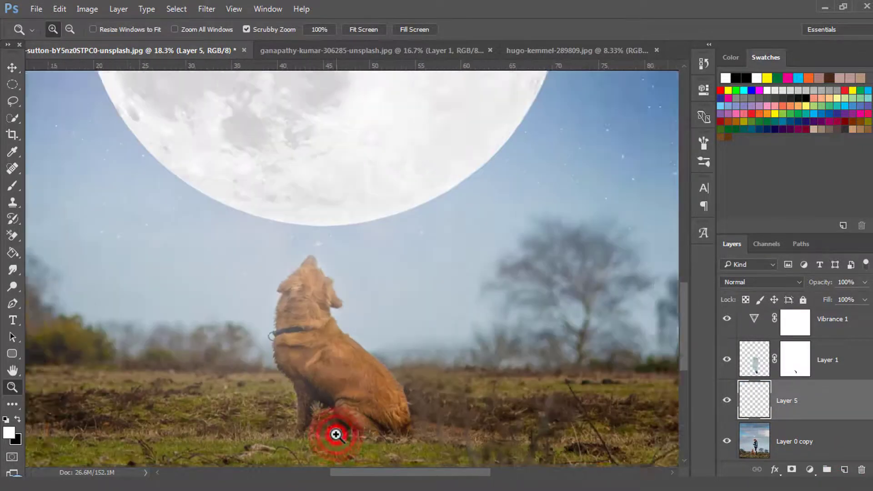
mouse_move(335, 435)
mouse_down()
mouse_move(404, 395)
mouse_move(401, 359)
mouse_up()
key(b)
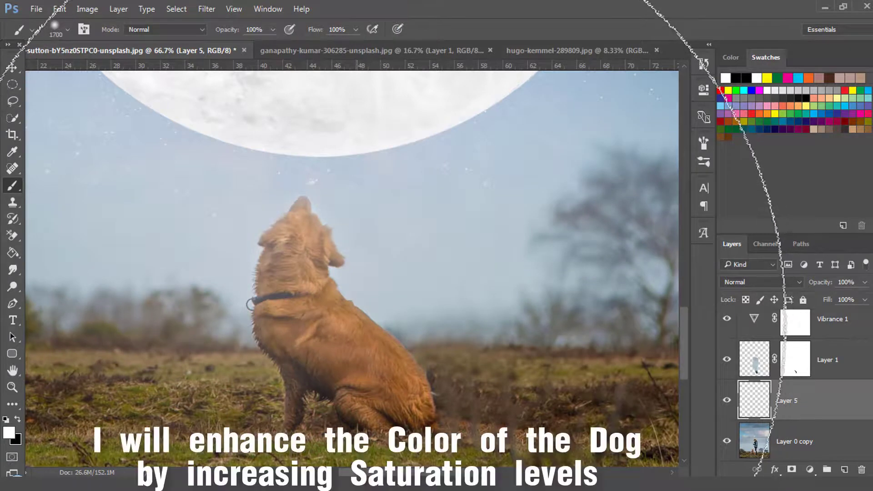
key(bracketleft)
key(bracketleft)
key(bracketleft)
key(bracketleft)
key(bracketleft)
key(bracketleft)
key(bracketleft)
key(bracketleft)
key(bracketleft)
key(bracketleft)
key(bracketleft)
key(bracketleft)
key(bracketleft)
key(bracketleft)
key(bracketleft)
key(bracketleft)
key(bracketleft)
key(bracketleft)
key(bracketleft)
key(bracketleft)
key(bracketleft)
key(bracketleft)
key(bracketleft)
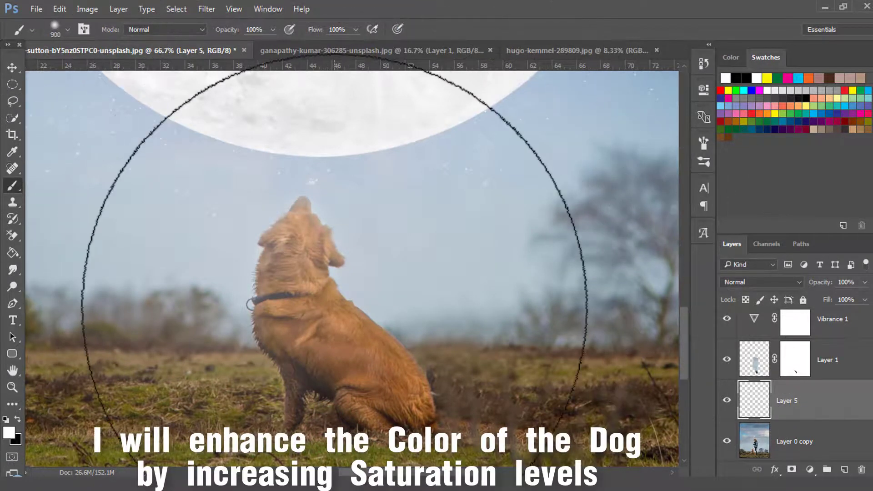
key(bracketleft)
key(bracketleft)
key(bracketleft)
key(bracketleft)
key(bracketleft)
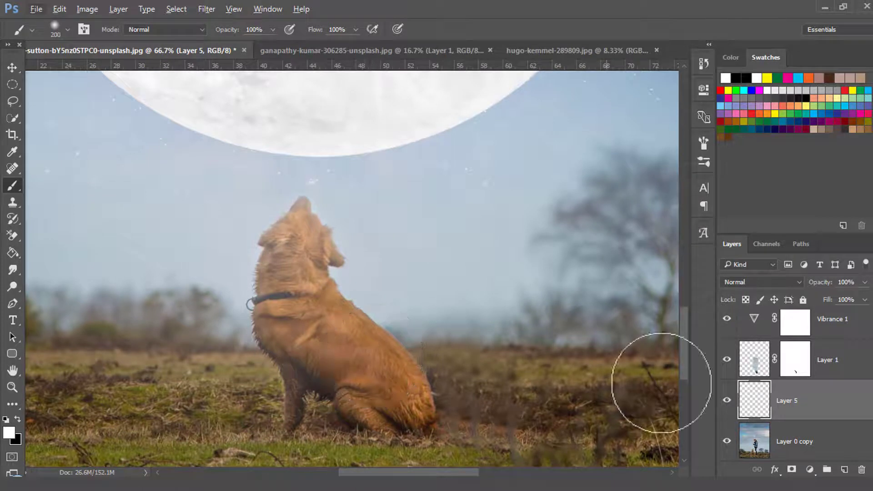
Add a Hue/Saturation adjustment layer, target the dog's coat colour (Reds) and set its saturation to +33
click(811, 470)
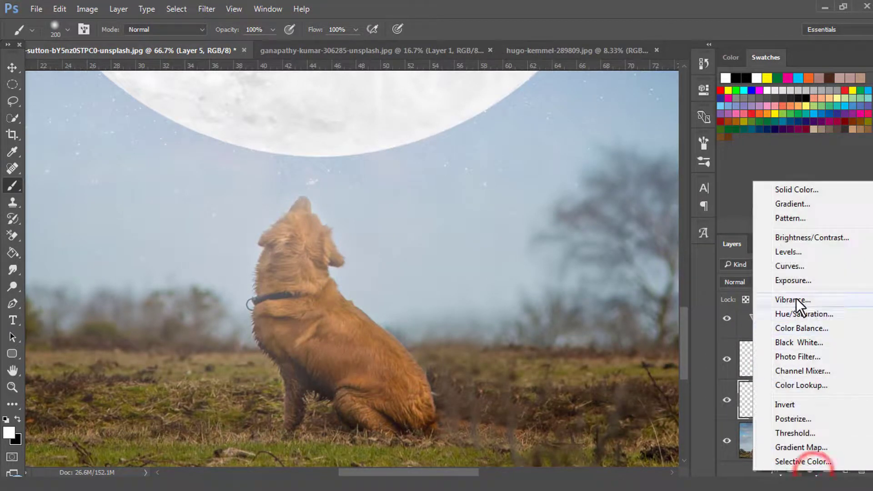
click(802, 314)
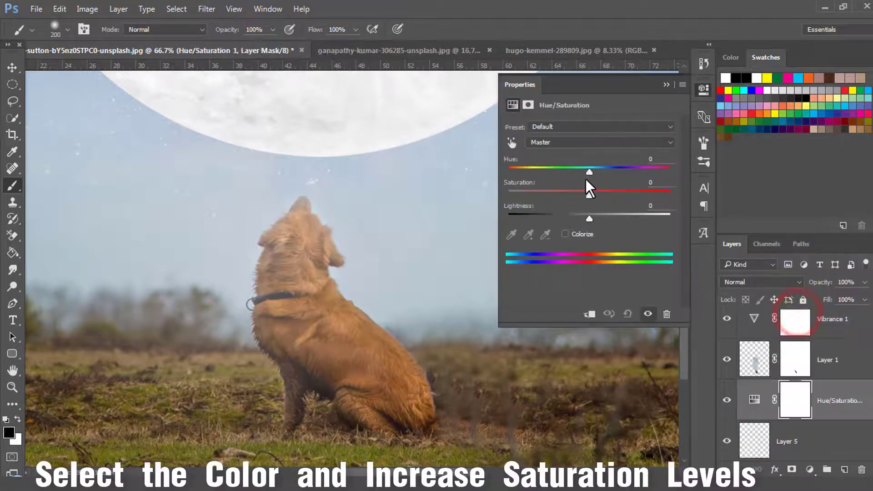
click(511, 141)
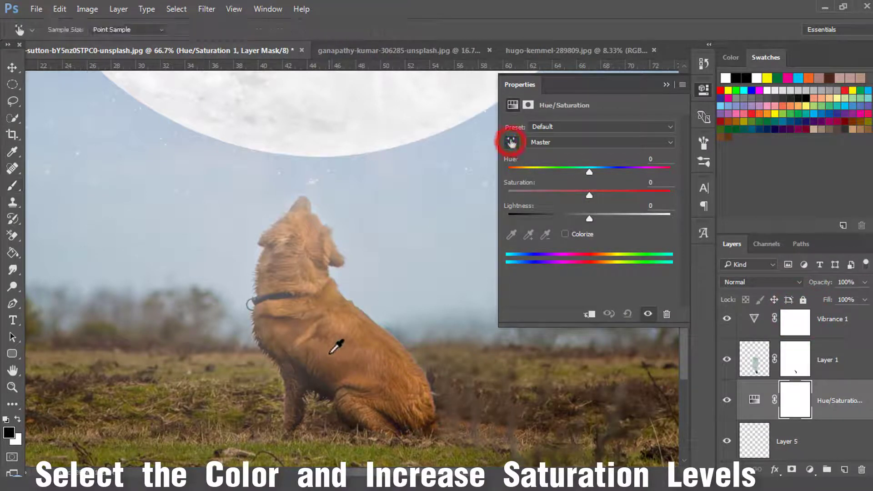
click(343, 354)
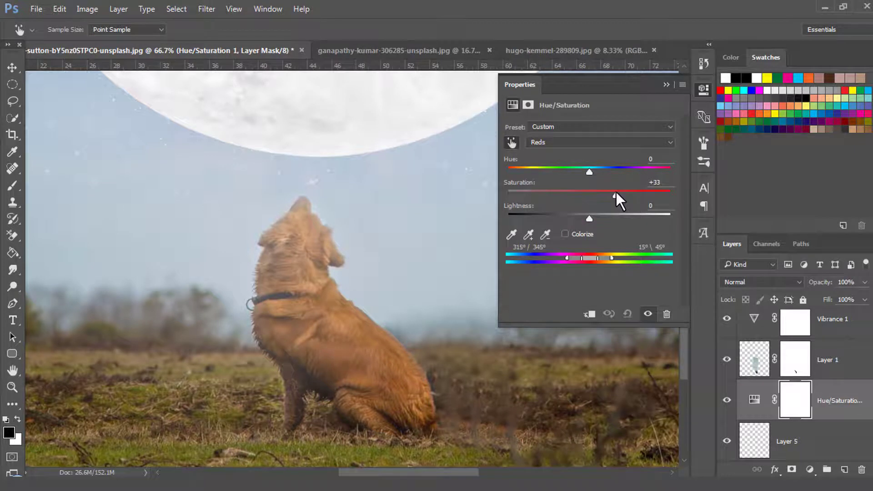
Move the Hue/Saturation adjustment directly above Layer 0 copy and compare the whole image with and without it
scroll(735, 422, down, 2)
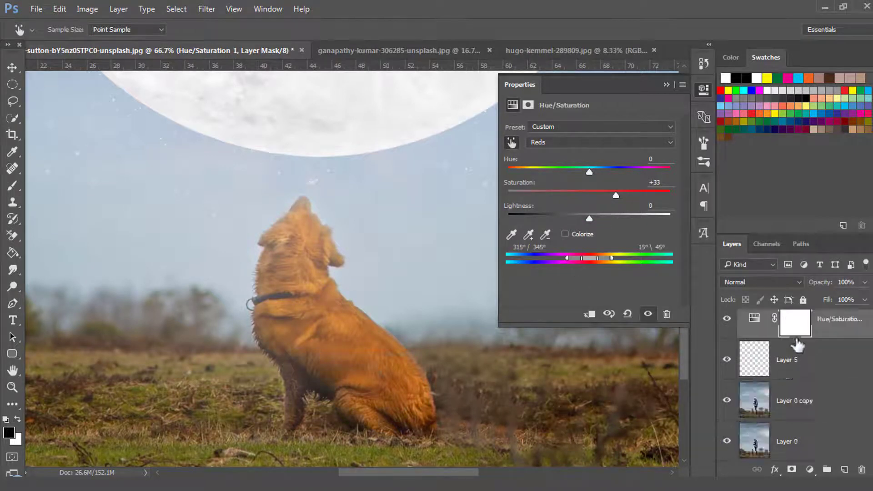
mouse_move(820, 326)
mouse_down()
mouse_move(814, 360)
mouse_move(801, 373)
mouse_up()
key(b)
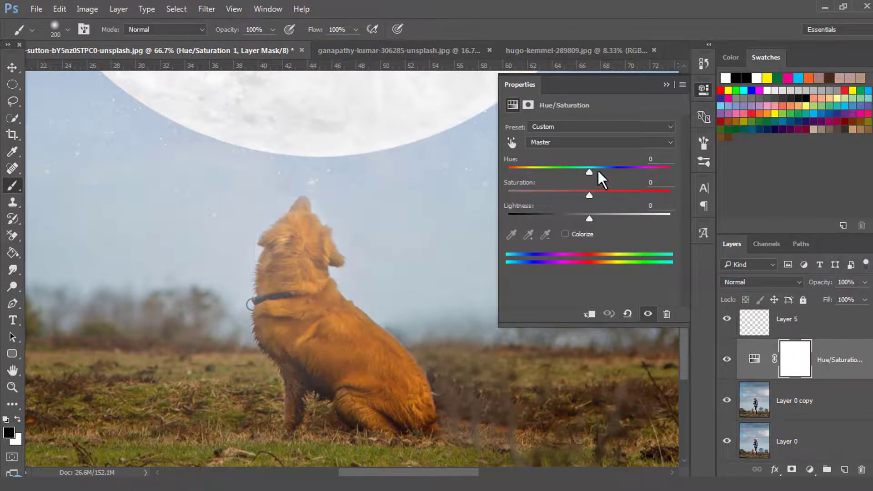
click(666, 84)
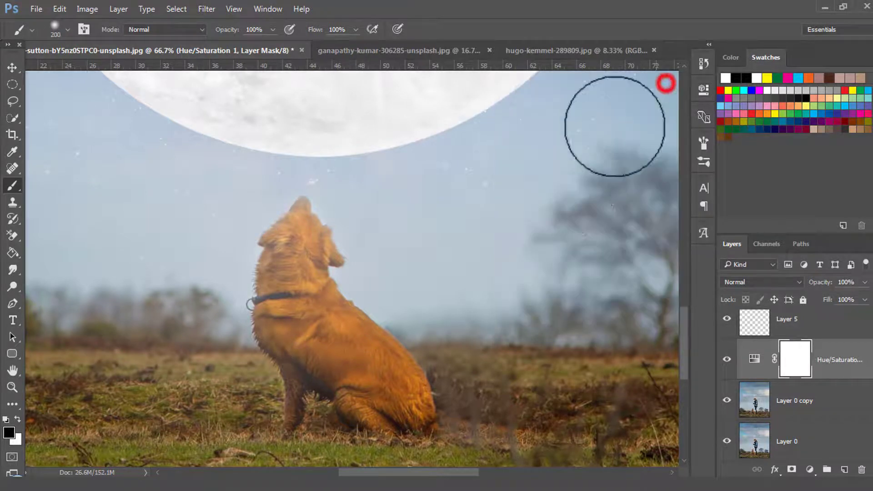
key(ctrl+0)
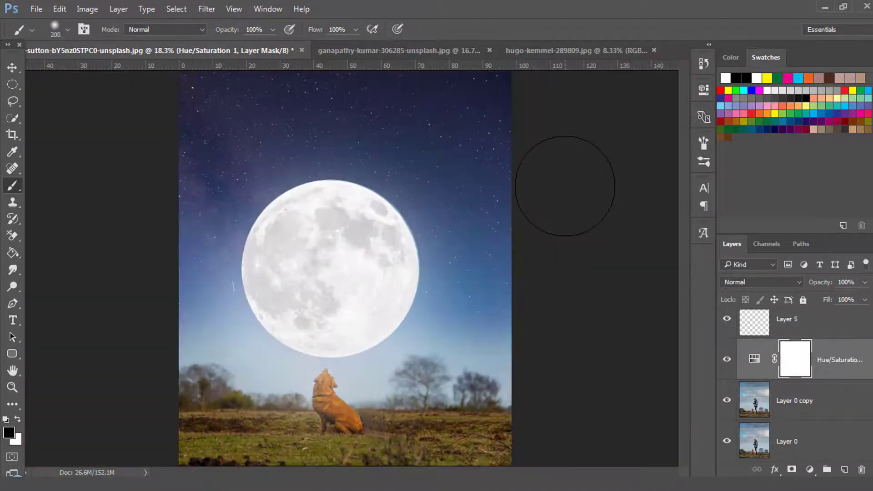
click(727, 359)
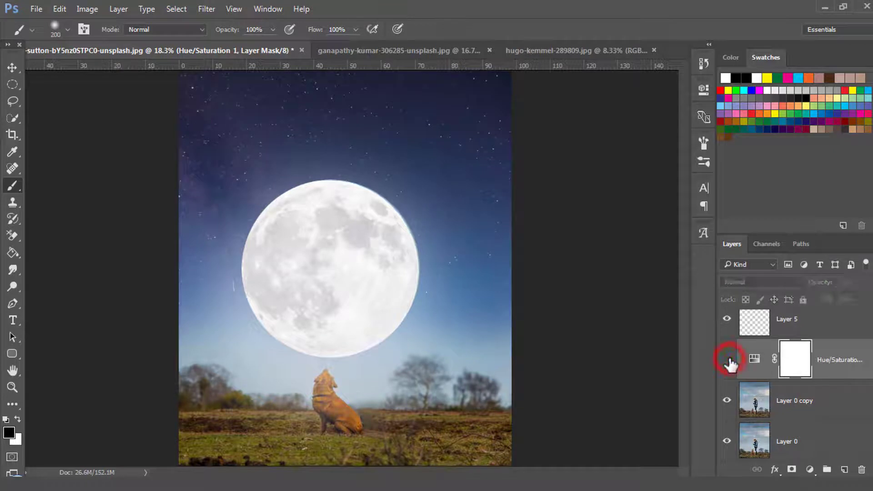
click(727, 358)
Delete the empty Layer 5 and place the blurred glow copy beneath the original glow layer
scroll(752, 369, up, 2)
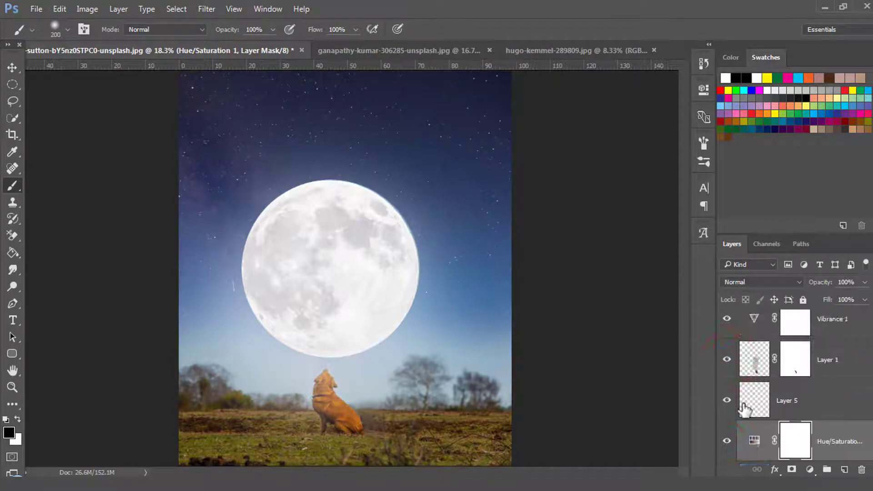
drag(752, 406, 862, 469)
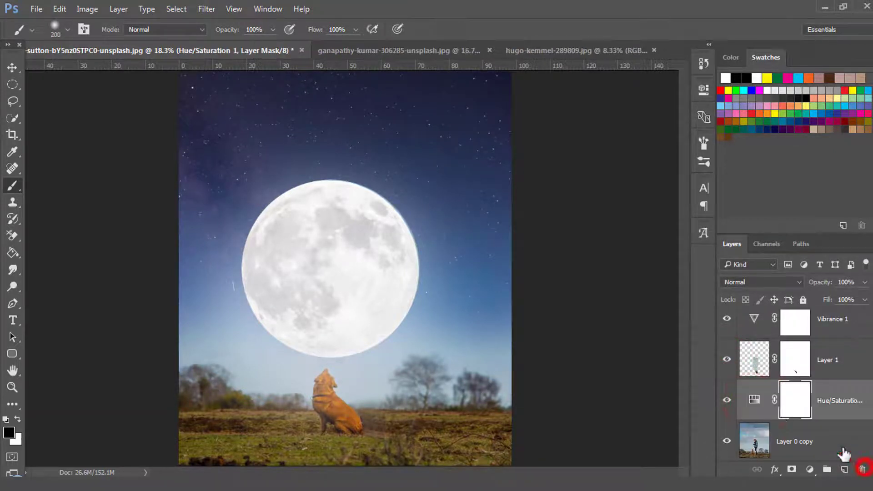
scroll(779, 412, down, 2)
click(755, 377)
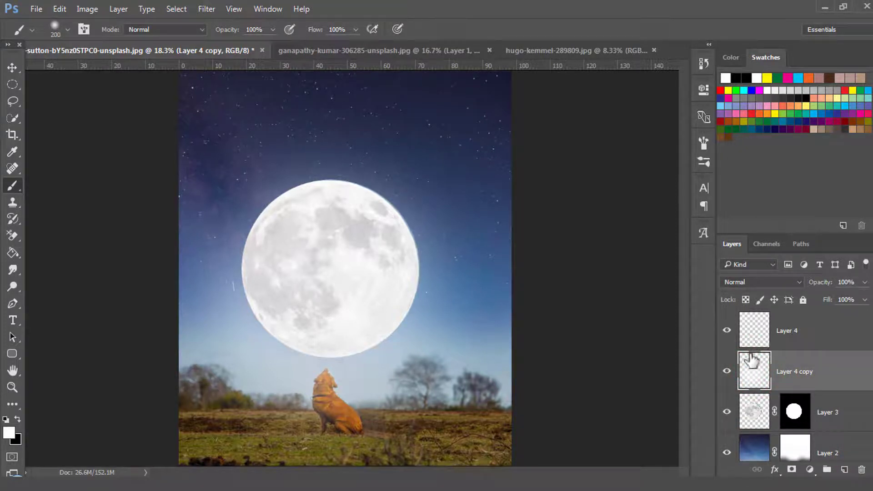
Check the two glow layers by toggling their visibility and delete the original glow layer, Layer 4
click(726, 372)
click(726, 331)
click(726, 337)
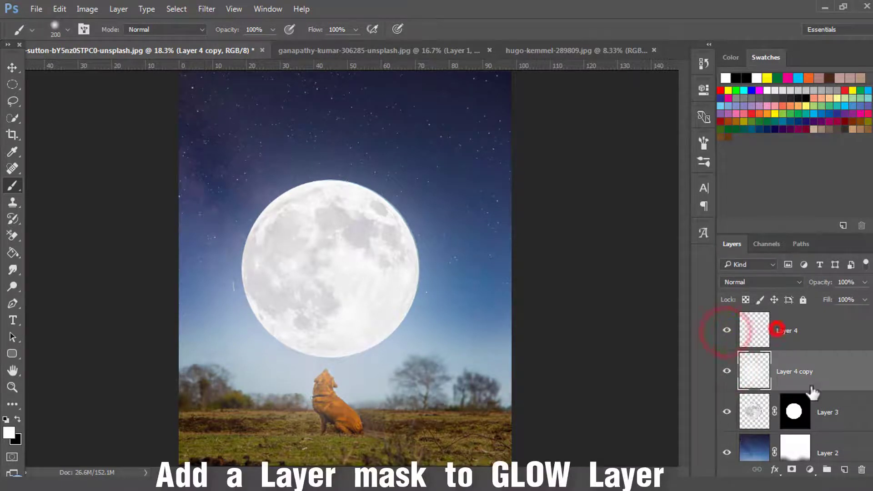
click(780, 330)
click(859, 468)
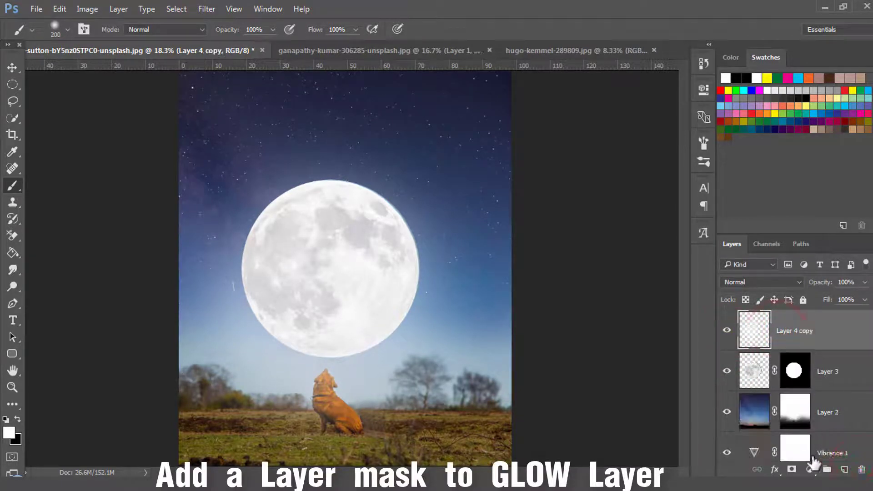
Add a layer mask to Layer 4 copy and paint it black over the dog's head and neck to remove the glow
click(791, 470)
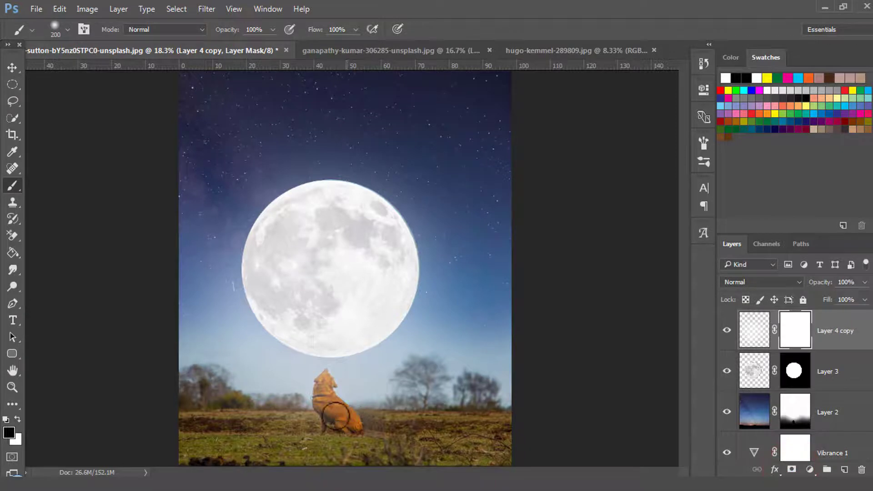
key(z)
click(323, 413)
drag(323, 413, 311, 393)
key(b)
click(327, 297)
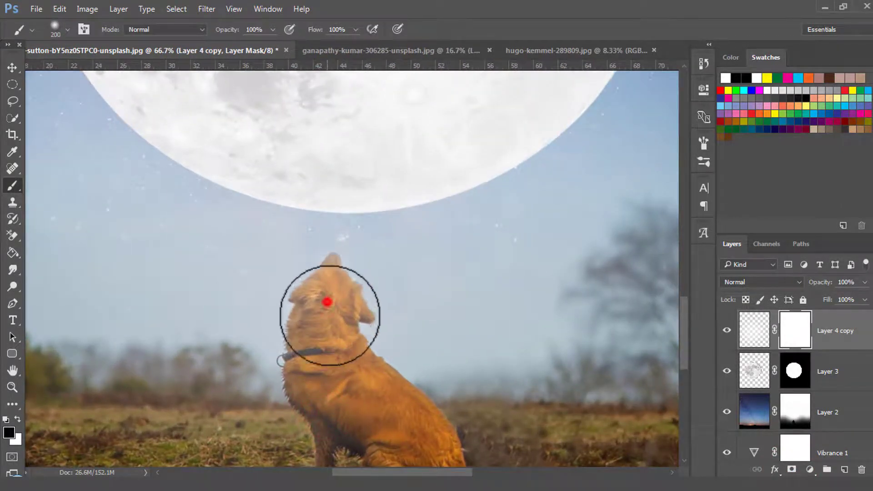
mouse_move(322, 330)
mouse_down()
mouse_move(323, 388)
mouse_move(347, 384)
mouse_move(312, 288)
mouse_move(331, 351)
mouse_move(376, 415)
mouse_move(400, 420)
mouse_move(405, 409)
mouse_move(415, 436)
mouse_move(380, 432)
mouse_move(322, 390)
mouse_move(328, 356)
mouse_move(312, 284)
mouse_move(336, 283)
mouse_move(333, 266)
mouse_move(328, 272)
mouse_move(333, 262)
mouse_up()
Reduce the brush to 80 px and mask the glow off the dog's back, hindquarters and front leg
key(bracketleft)
key(bracketleft)
key(bracketleft)
key(bracketleft)
key(bracketleft)
key(bracketleft)
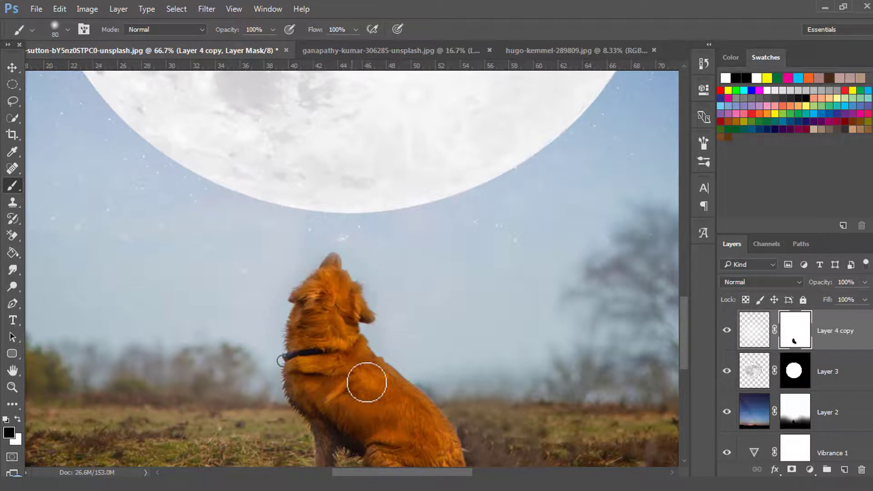
scroll(404, 387, down, 3)
scroll(404, 388, down, 1)
drag(327, 367, 321, 429)
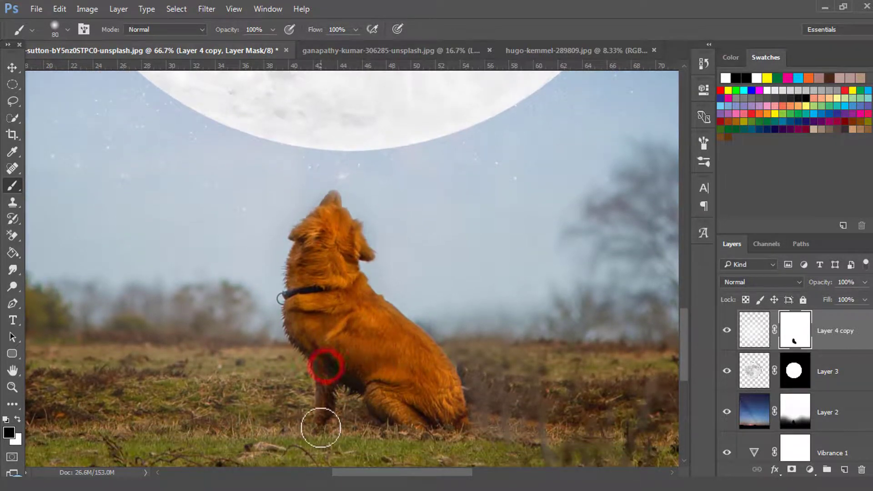
mouse_move(389, 335)
mouse_down()
mouse_move(428, 358)
mouse_move(456, 395)
mouse_move(389, 391)
mouse_move(403, 413)
mouse_move(409, 377)
mouse_up()
key(ctrl+0)
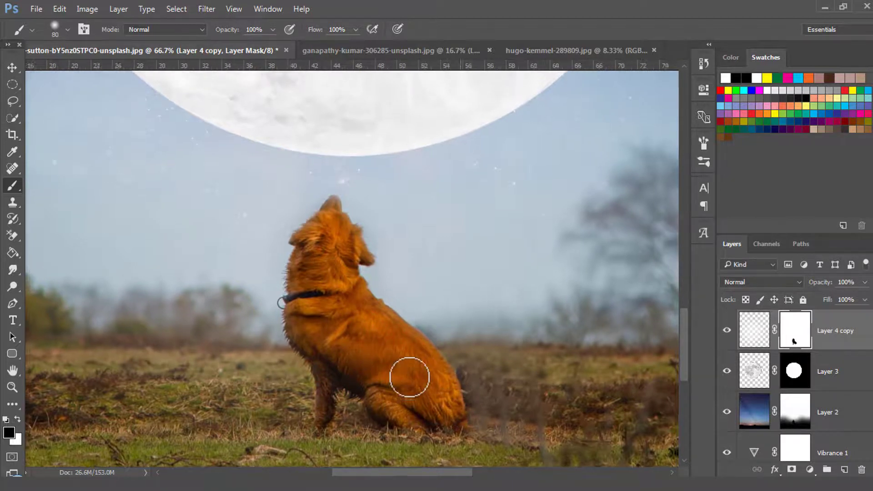
Try a Photo Filter adjustment above Layer 4 copy, testing Cooling Filter (80) before using Orange at 35% density
key(z)
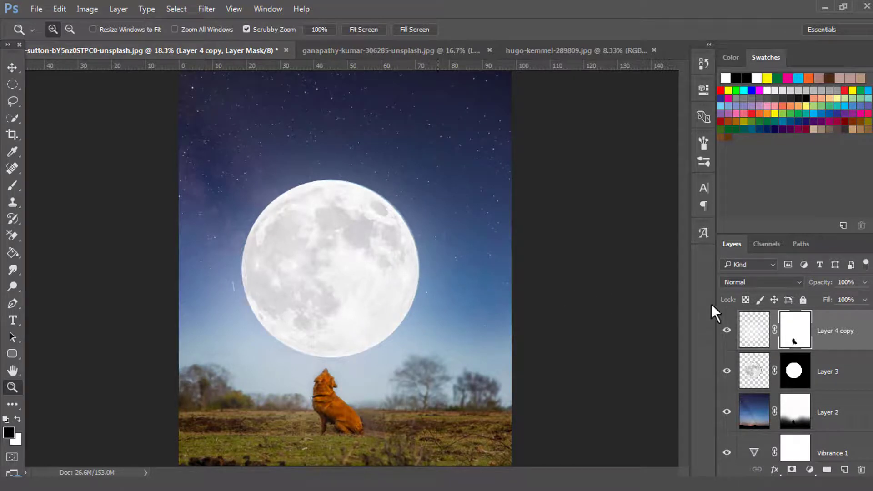
click(848, 334)
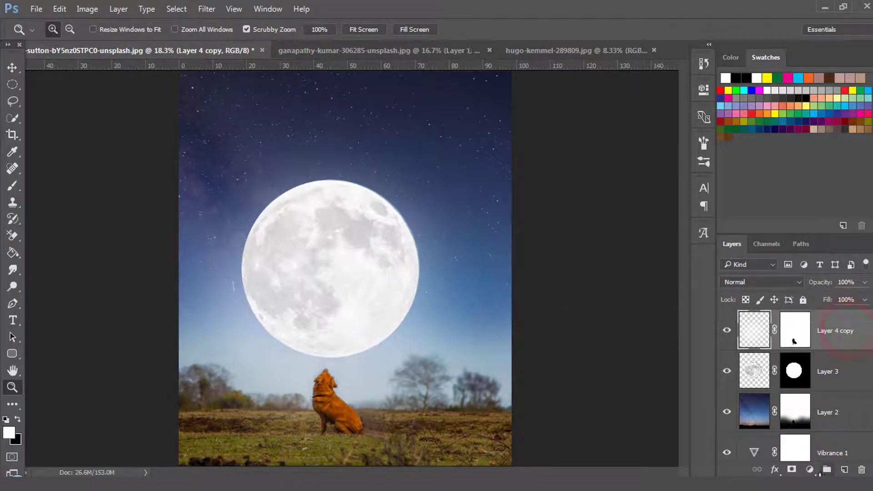
click(809, 470)
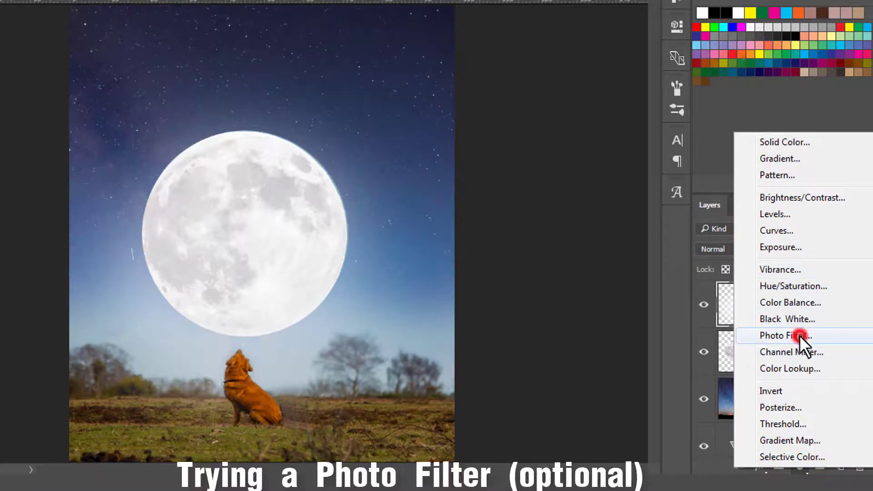
click(799, 334)
click(527, 68)
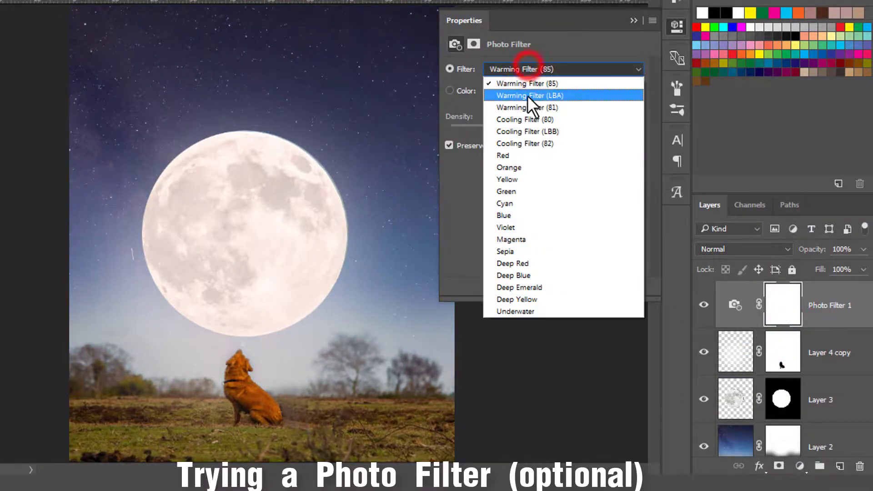
click(525, 119)
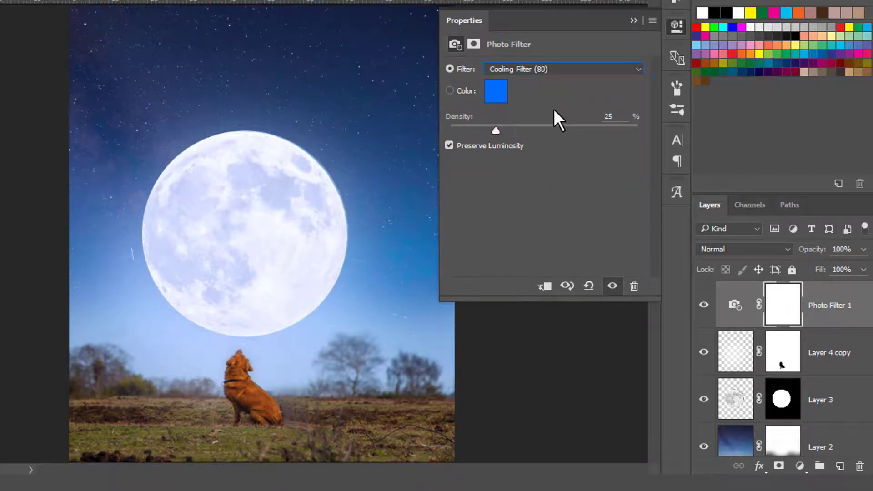
click(545, 69)
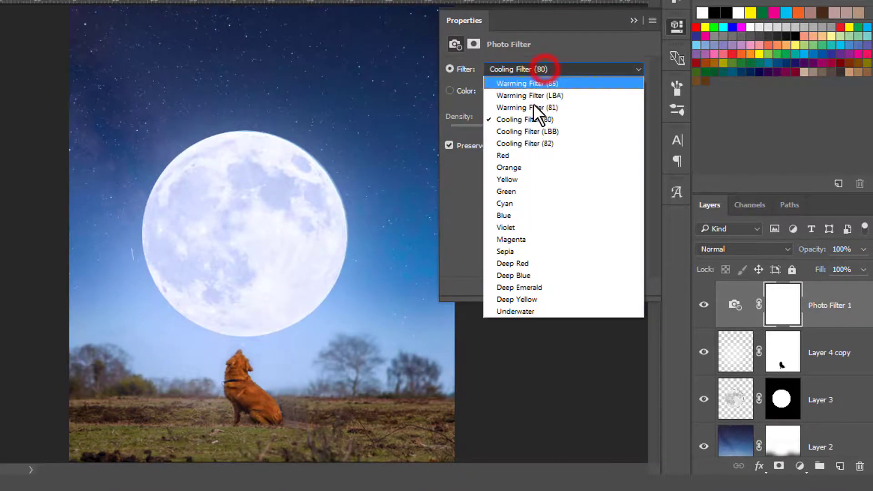
click(522, 169)
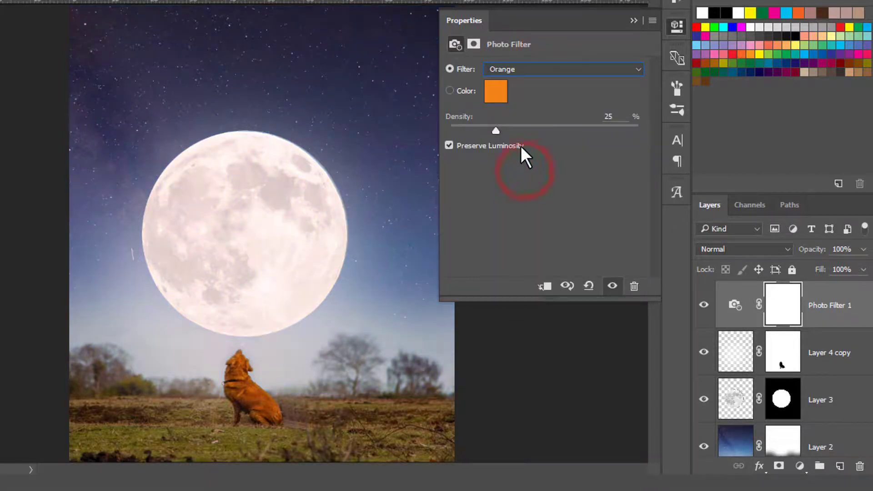
mouse_move(516, 131)
mouse_down()
mouse_move(535, 127)
mouse_move(515, 133)
mouse_up()
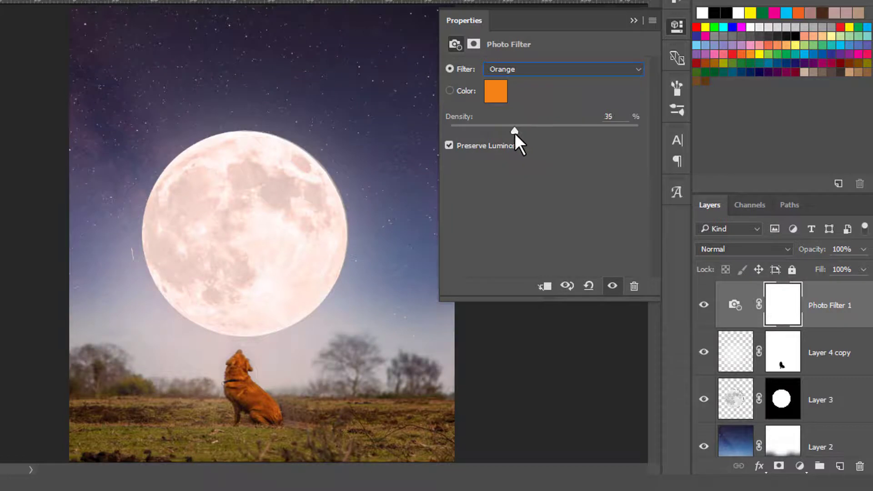
click(632, 21)
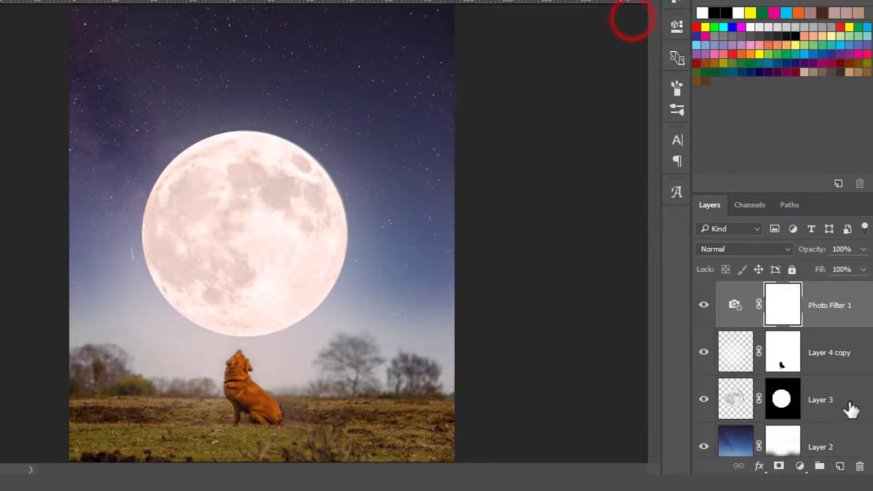
Add a Color Lookup adjustment layer at the top of the stack using the FoggyNight.3DL look
click(797, 465)
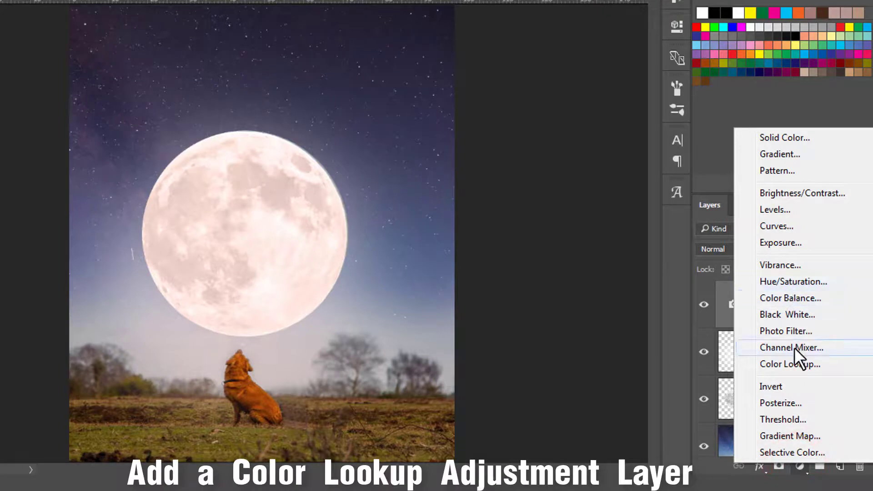
click(796, 361)
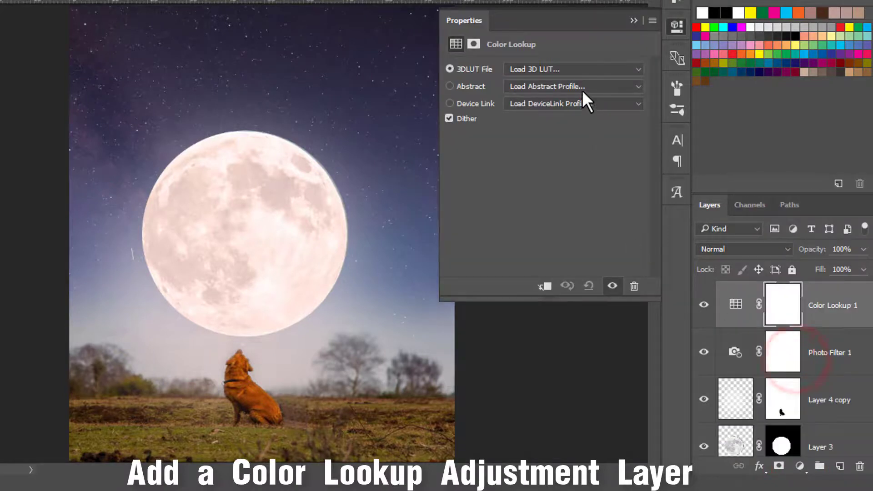
click(579, 66)
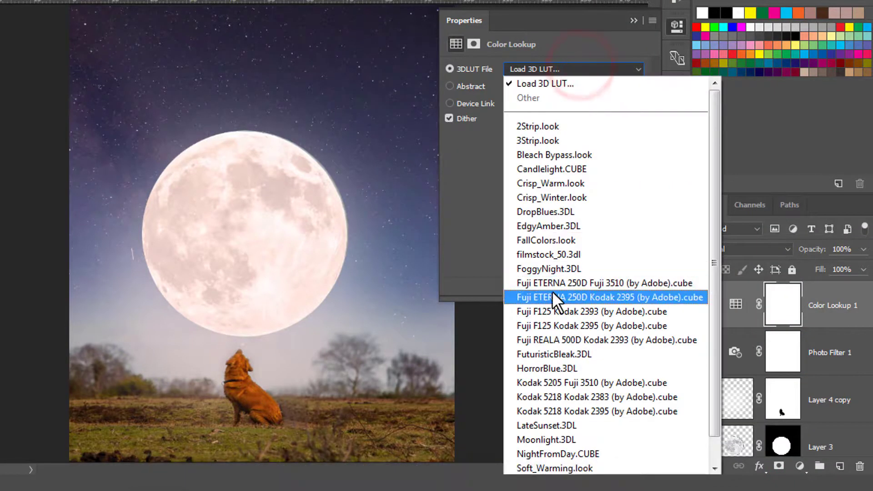
click(558, 269)
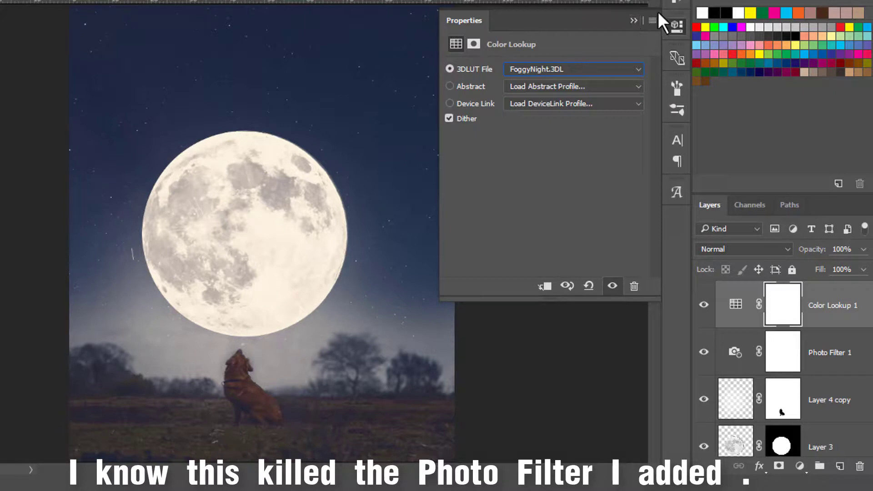
click(633, 19)
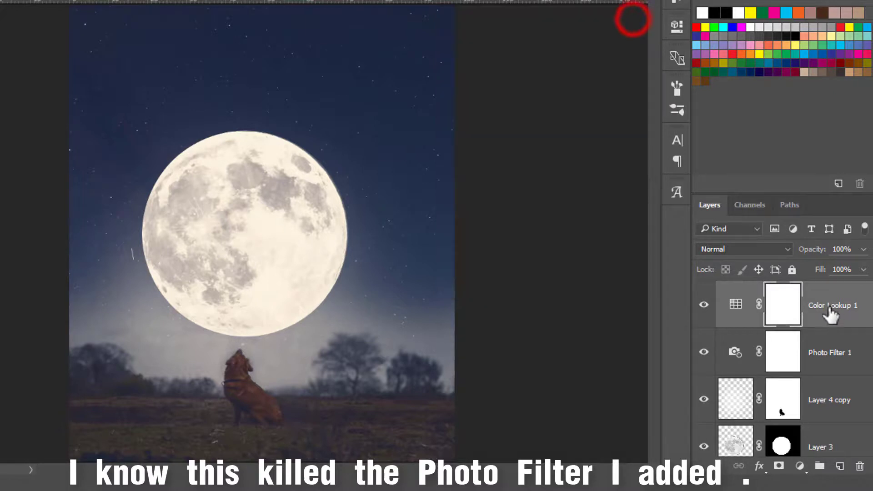
Lower the Color Lookup layer's opacity to 70% and compare the image with and without it
click(861, 249)
click(820, 269)
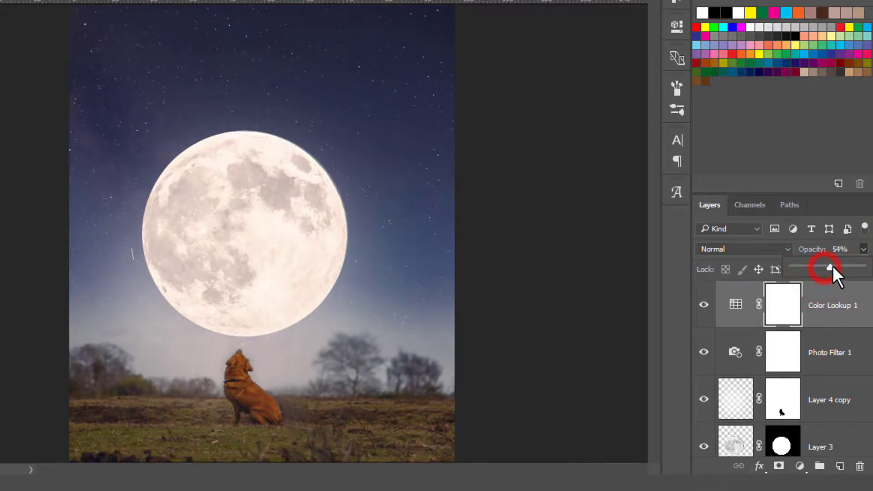
drag(831, 265, 832, 266)
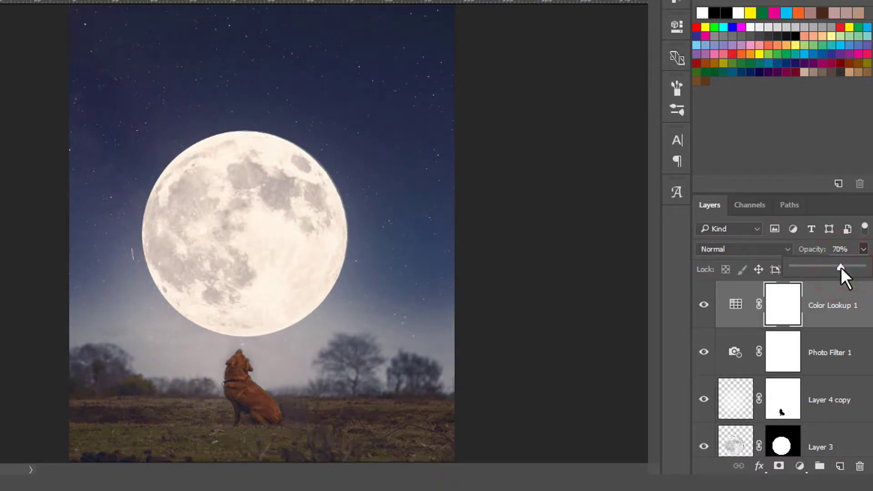
click(704, 305)
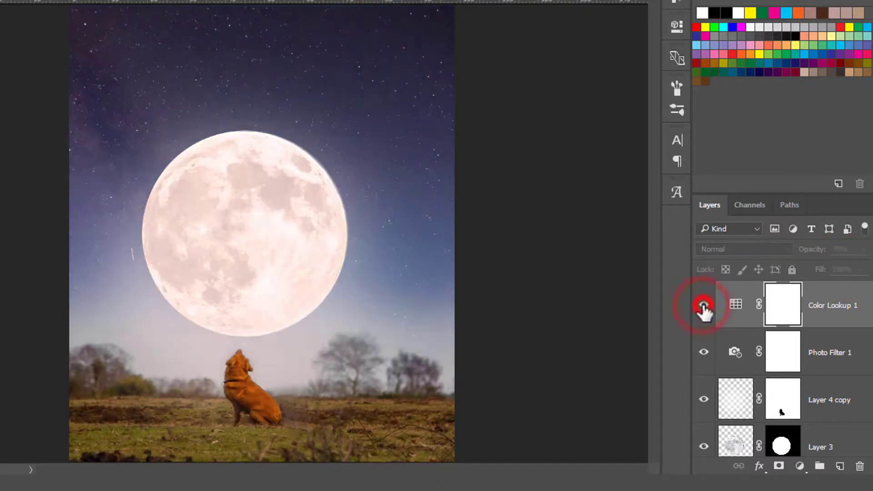
click(703, 305)
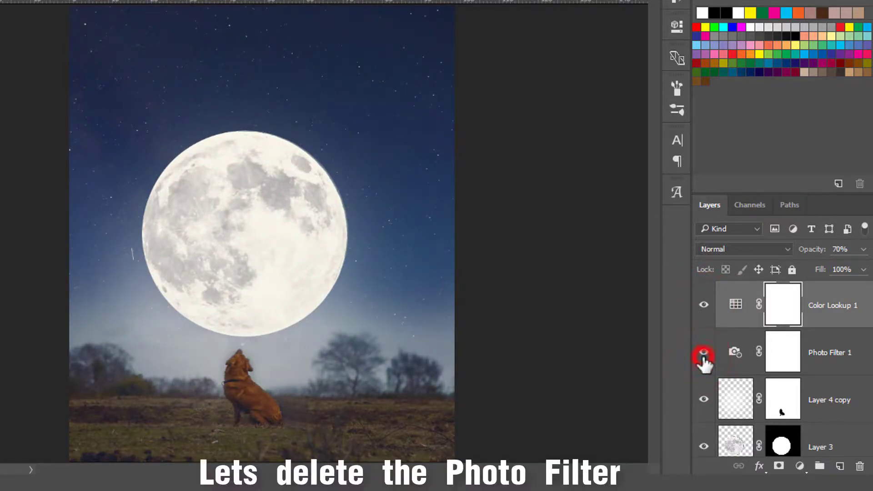
Delete the Photo Filter adjustment together with its mask
click(733, 356)
click(859, 466)
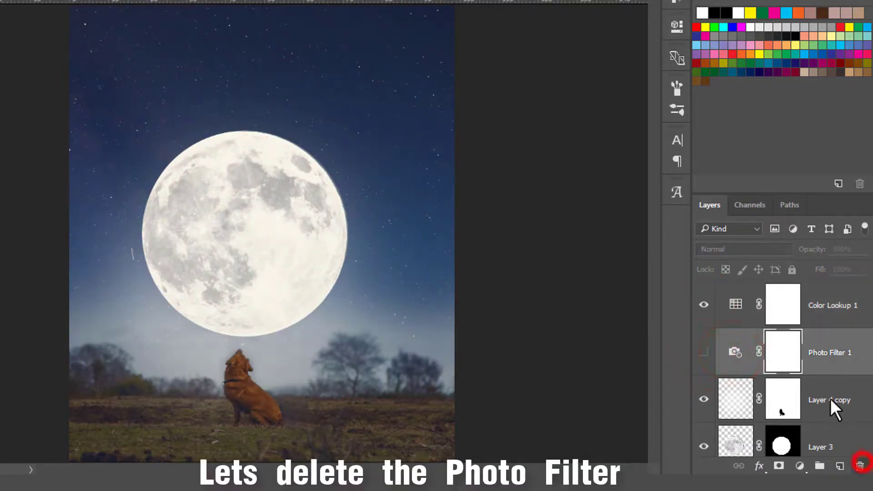
click(320, 148)
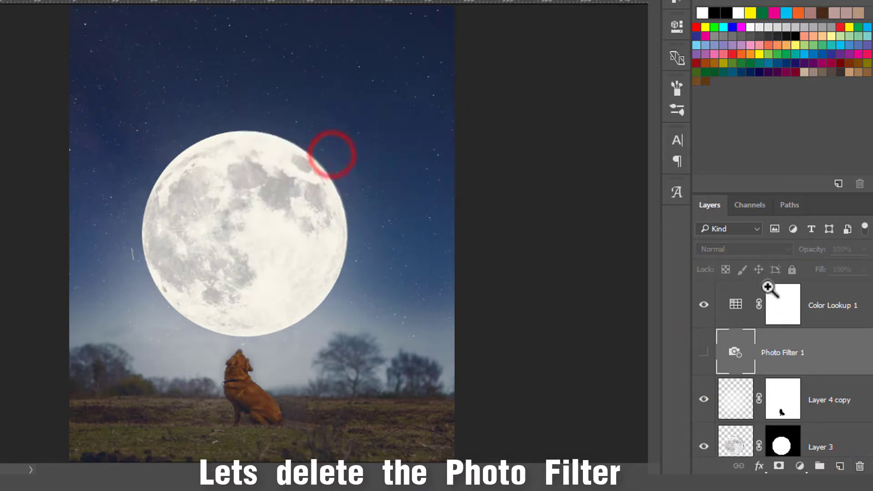
click(859, 465)
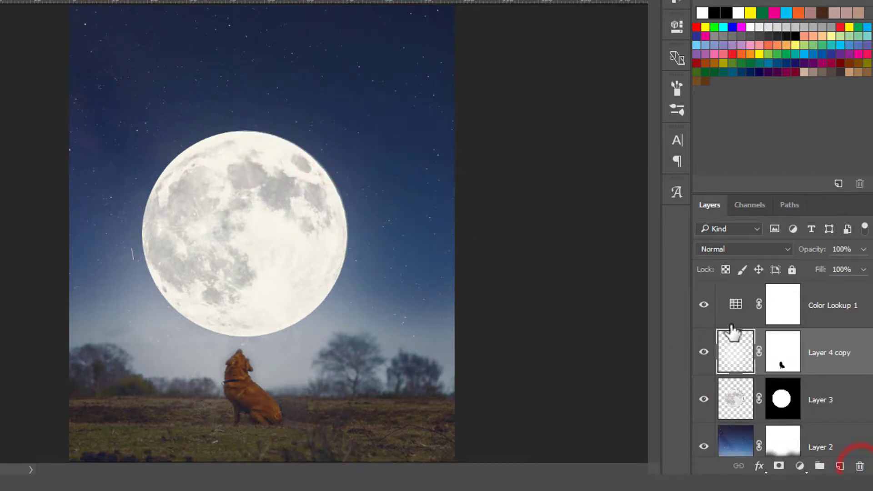
Compare the image with and without the Color Lookup, and examine the dog and moon up close and as a whole
click(704, 305)
click(704, 304)
key(z)
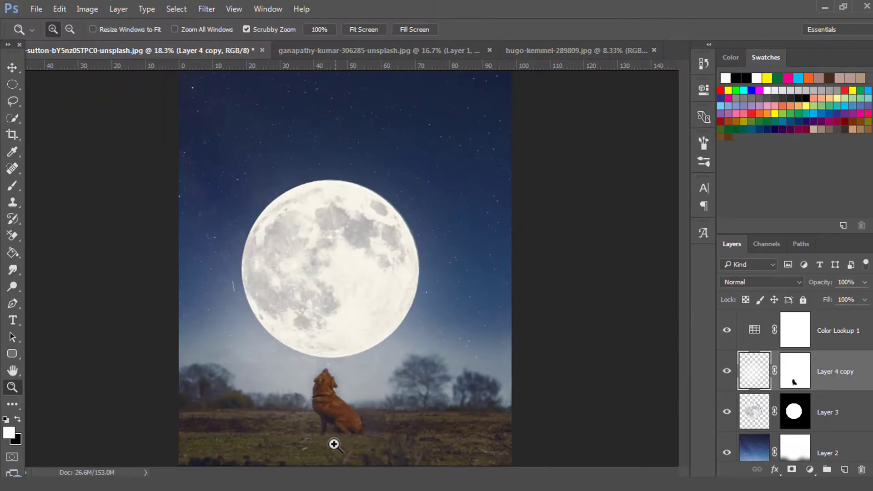
drag(334, 445, 350, 411)
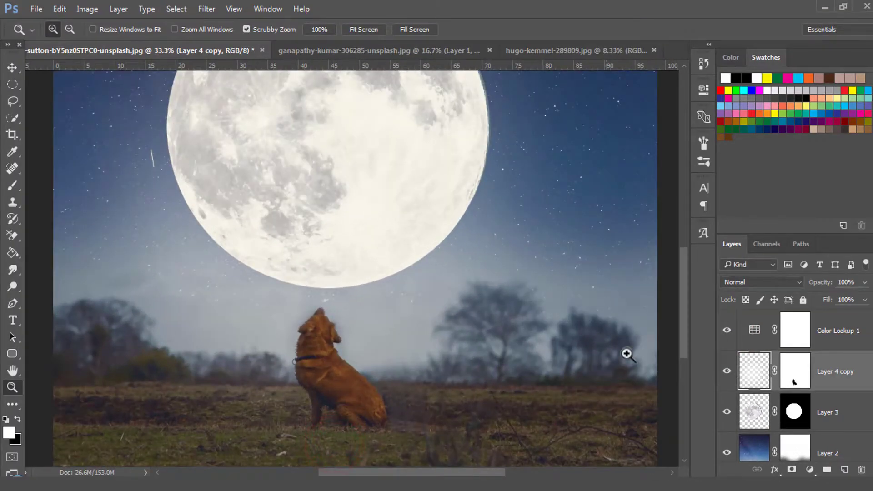
right_click(529, 277)
click(541, 288)
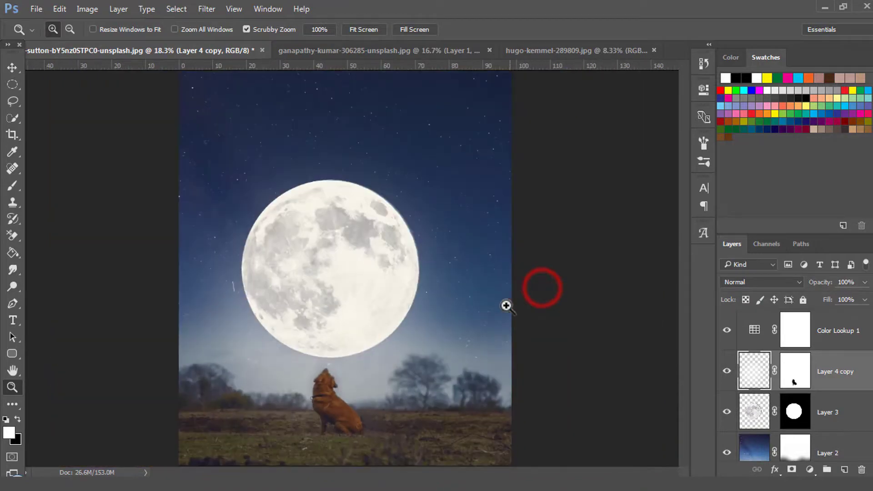